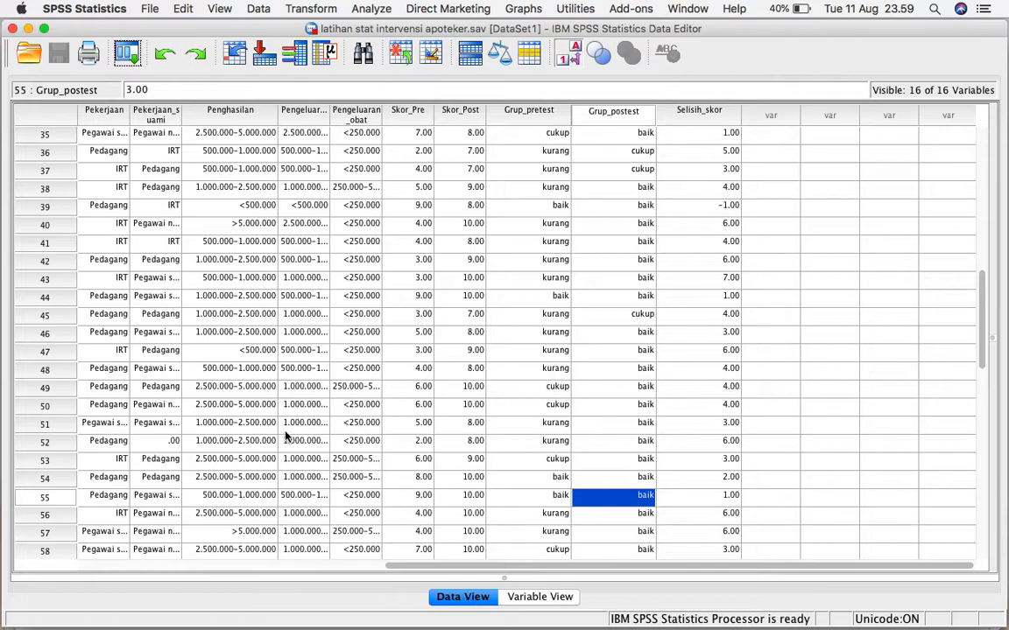
# Show the dataset's variable definitions and widen the Name column so the full variable names fit.
pyautogui.moveTo(401, 566); pyautogui.dragTo(6, 528)
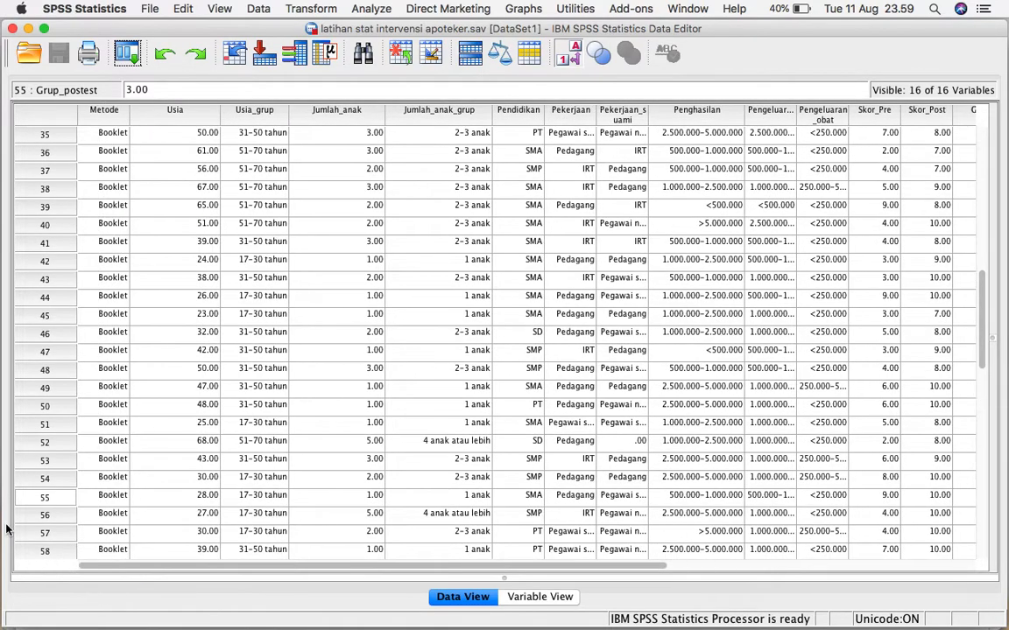
pyautogui.click(521, 598)
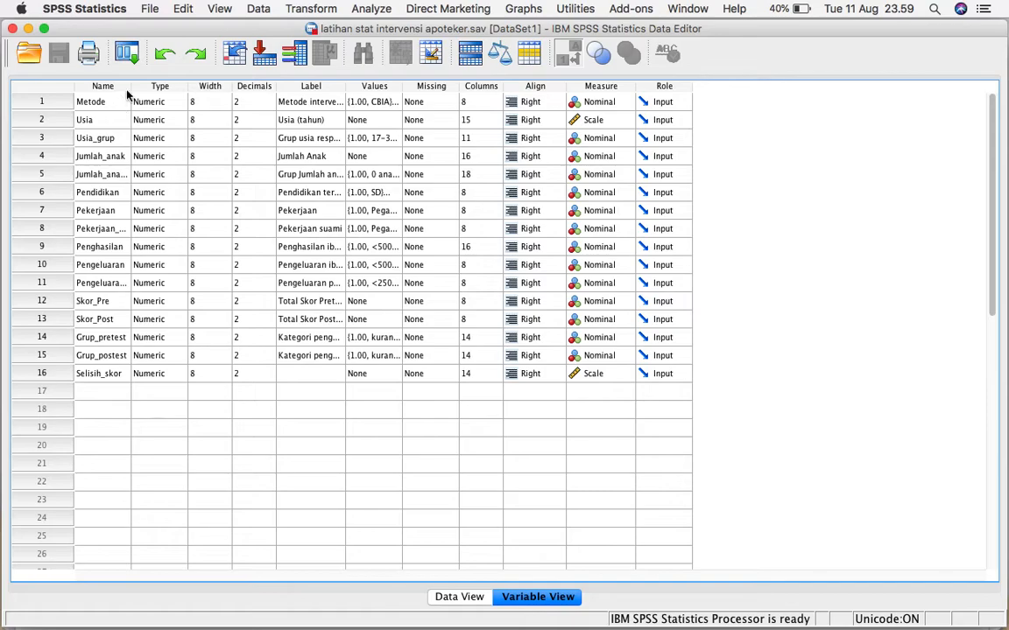
pyautogui.moveTo(131, 86); pyautogui.dragTo(171, 105)
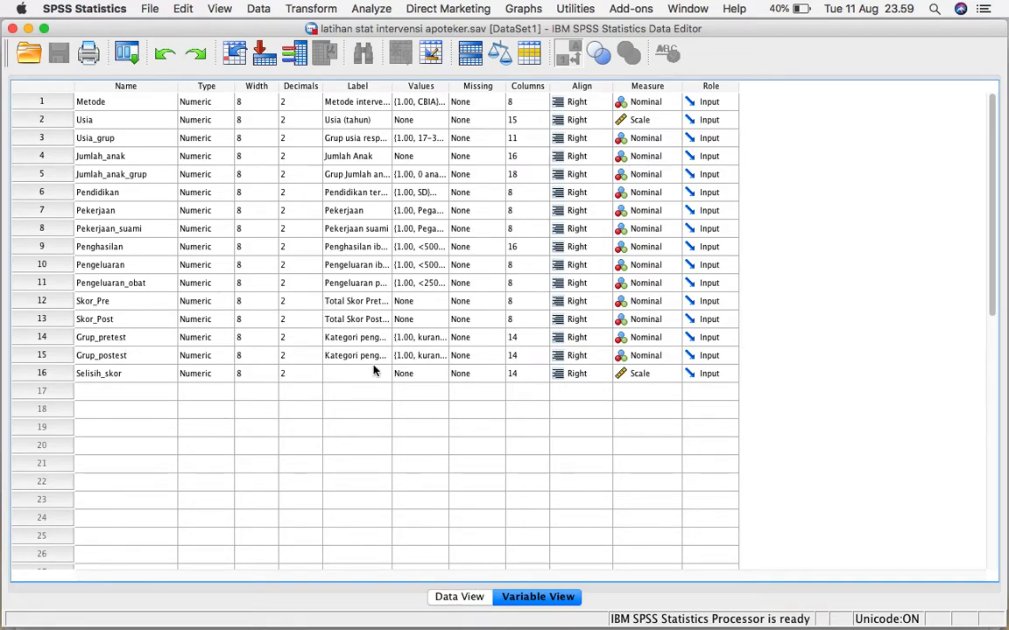
# Review the value labels defined for Grup_pretest and Grup_postest, leaving them as they are.
pyautogui.click(442, 340)
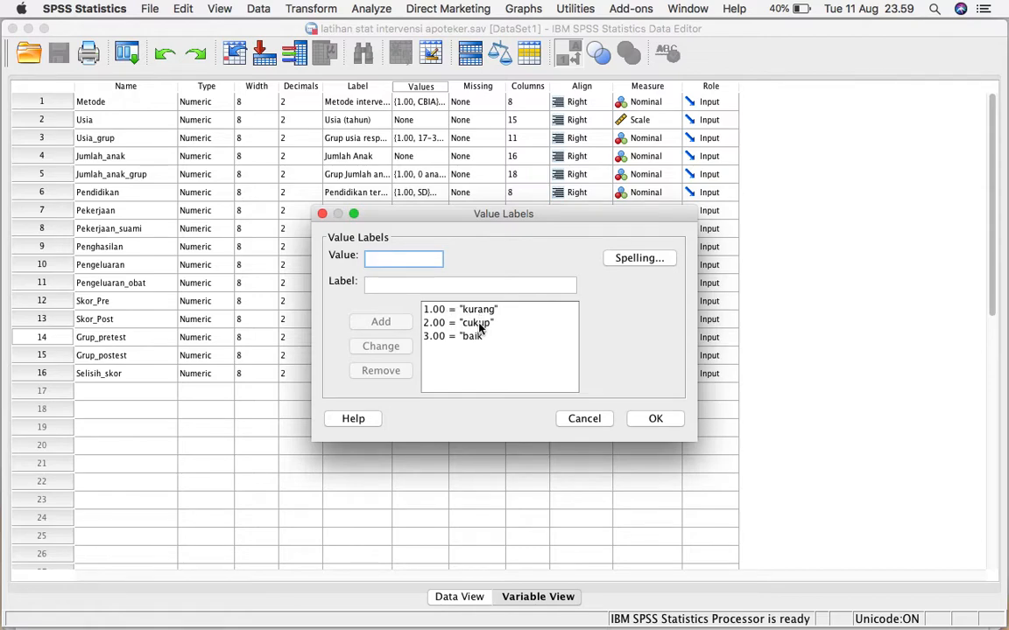
pyautogui.click(649, 422)
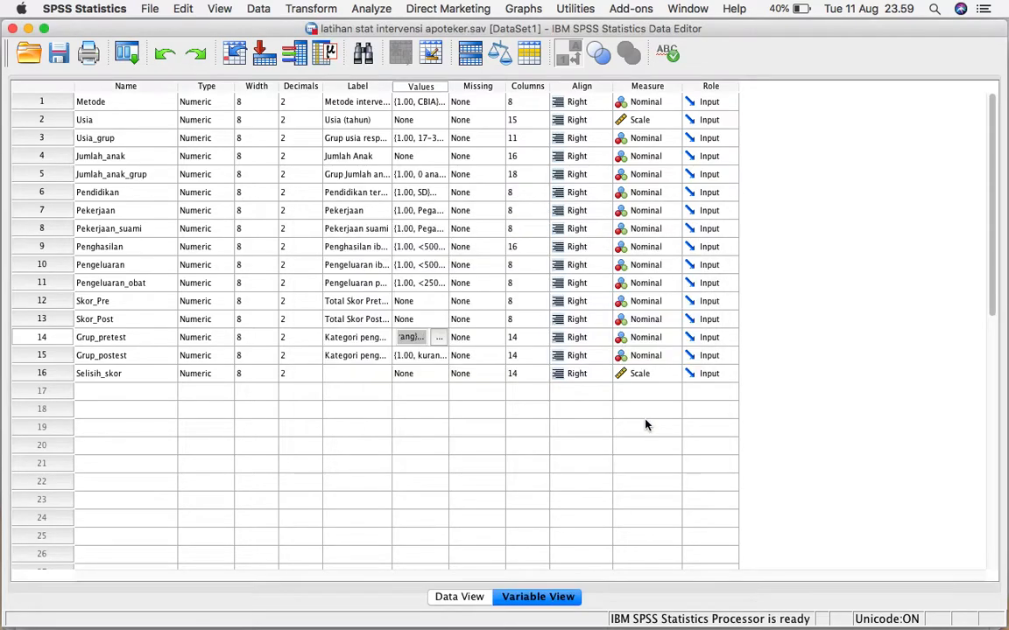
pyautogui.click(437, 356)
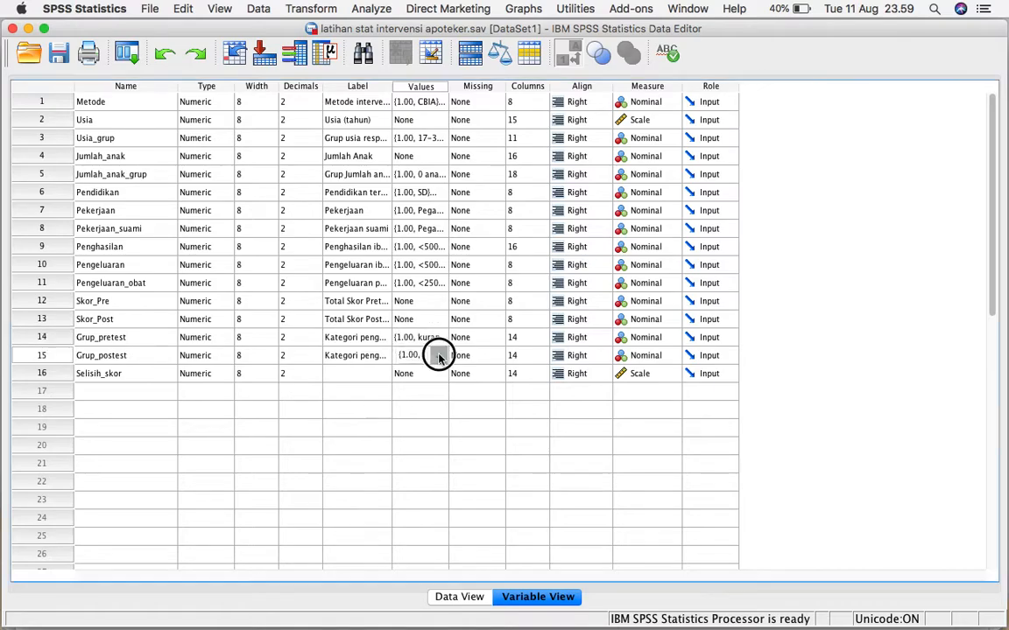
pyautogui.click(441, 355)
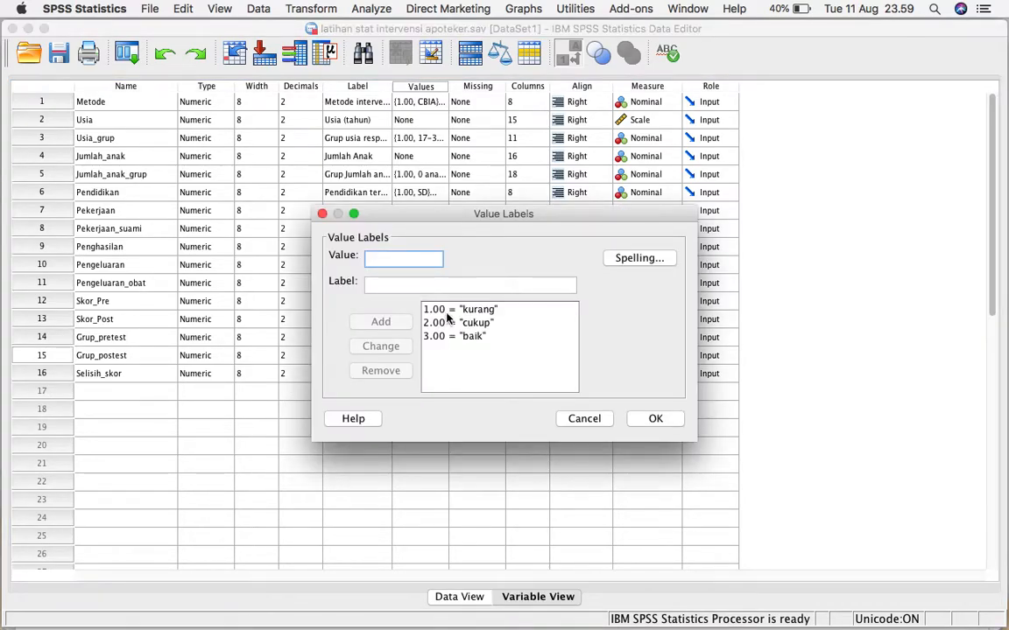
pyautogui.click(650, 421)
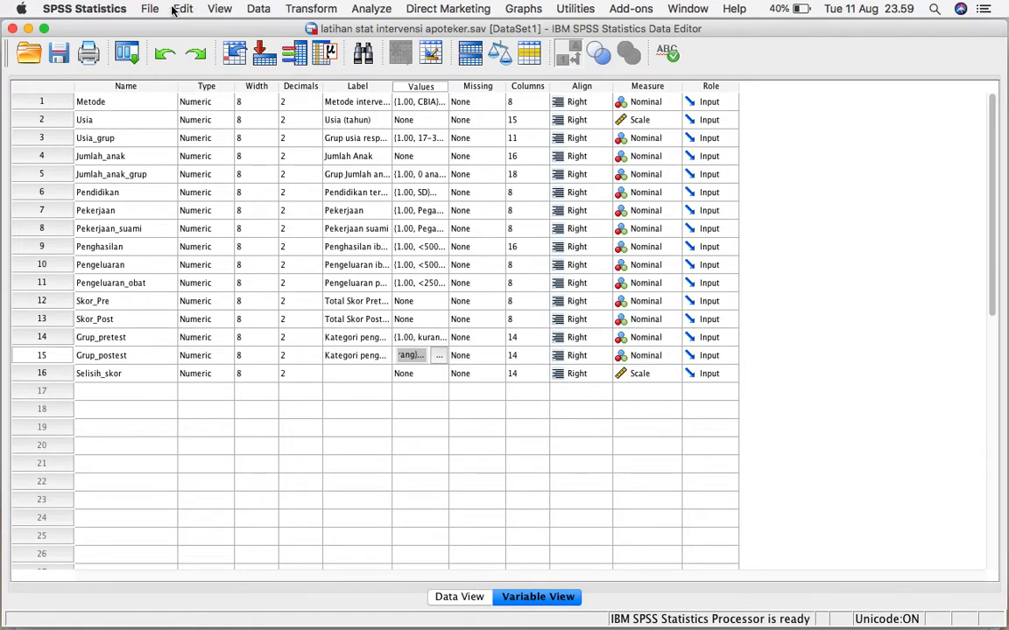
# Switch to the 02.Modul_Statistika Deskriptif document in Preview, narrow its window, and read the analysis instructions and student questions.
pyautogui.click(473, 599)
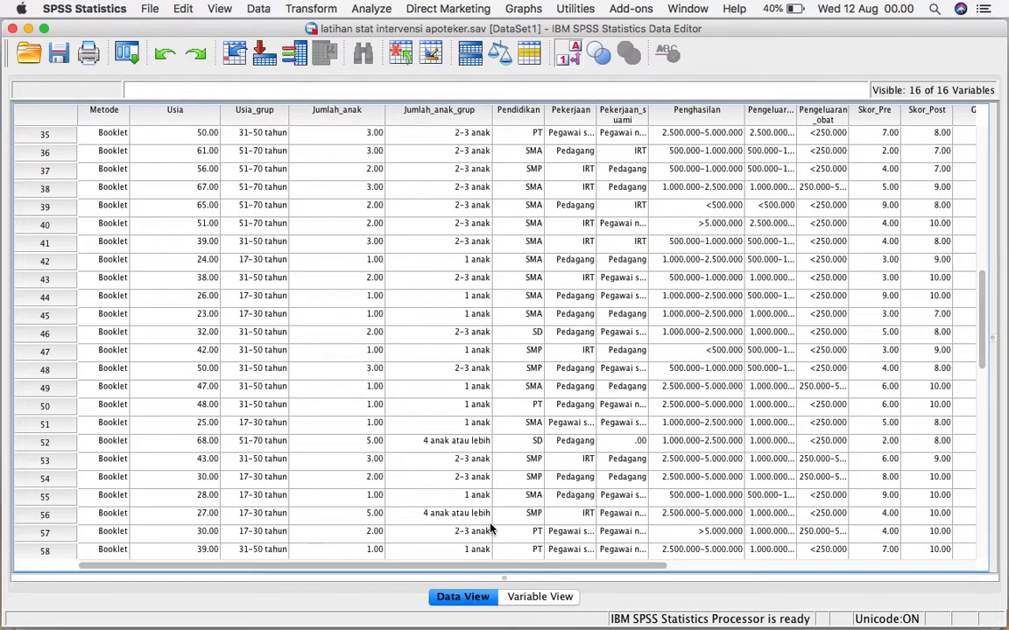
pyautogui.hotkey('ctrl', 'Up')
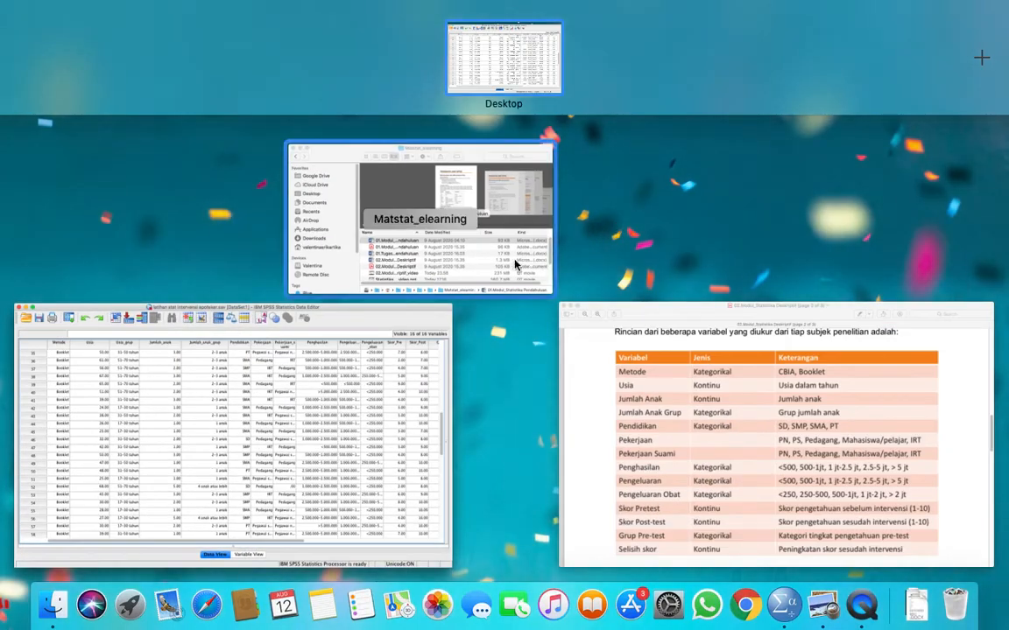
pyautogui.click(624, 411)
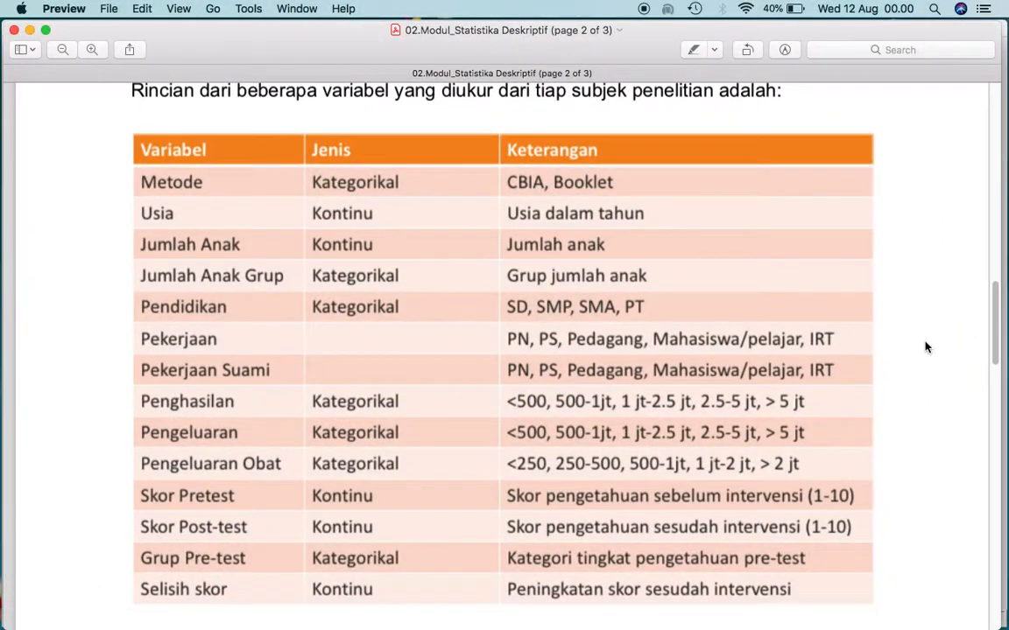
pyautogui.moveTo(1002, 350); pyautogui.dragTo(724, 360)
pyautogui.scroll(-8, 504, 343)
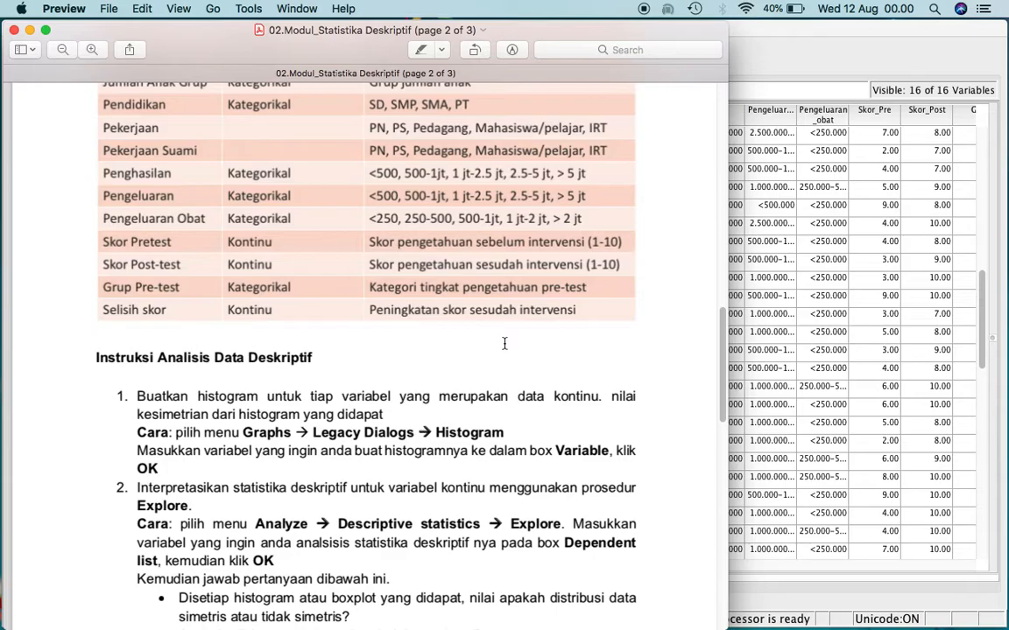
pyautogui.scroll(-20, 504, 344)
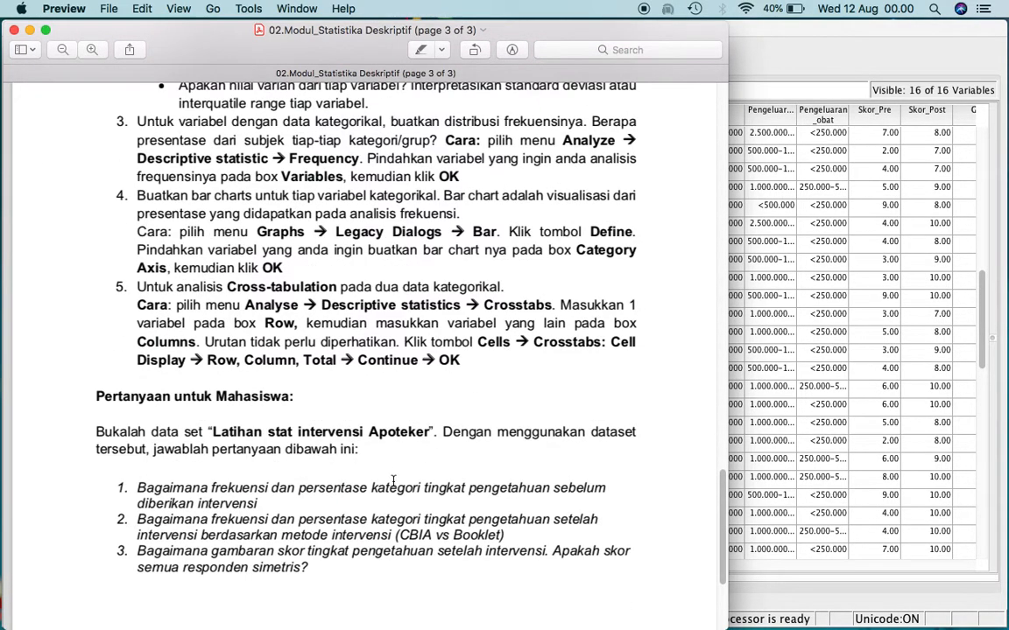
pyautogui.scroll(15, 393, 481)
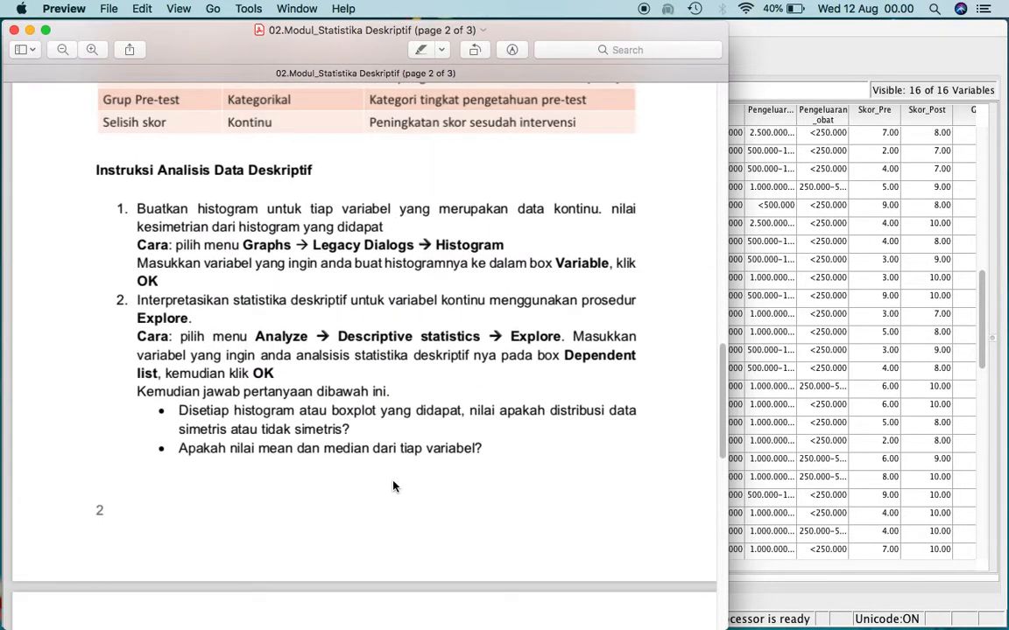
# Check the variable list in SPSS Statistics against the histogram instruction in the Preview document, ending in SPSS Statistics.
pyautogui.click(749, 228)
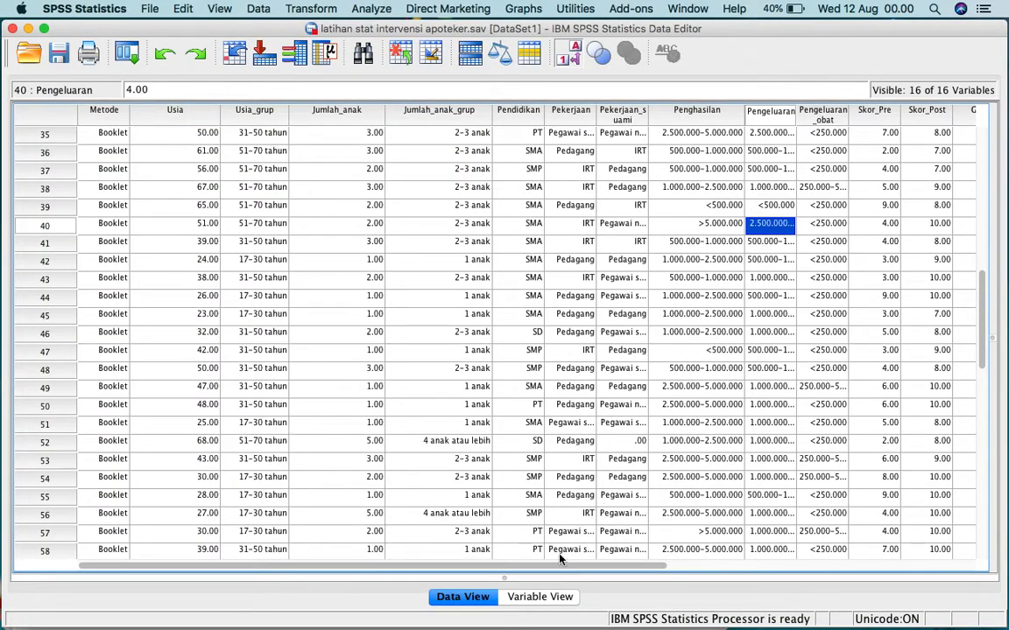
pyautogui.click(530, 597)
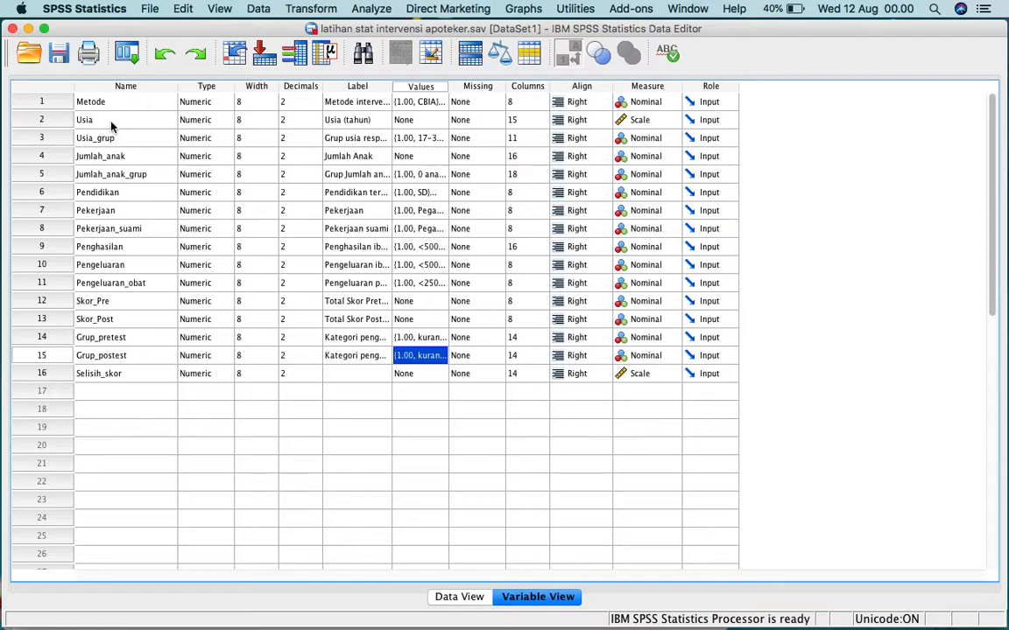
pyautogui.hotkey('ctrl', 'Up')
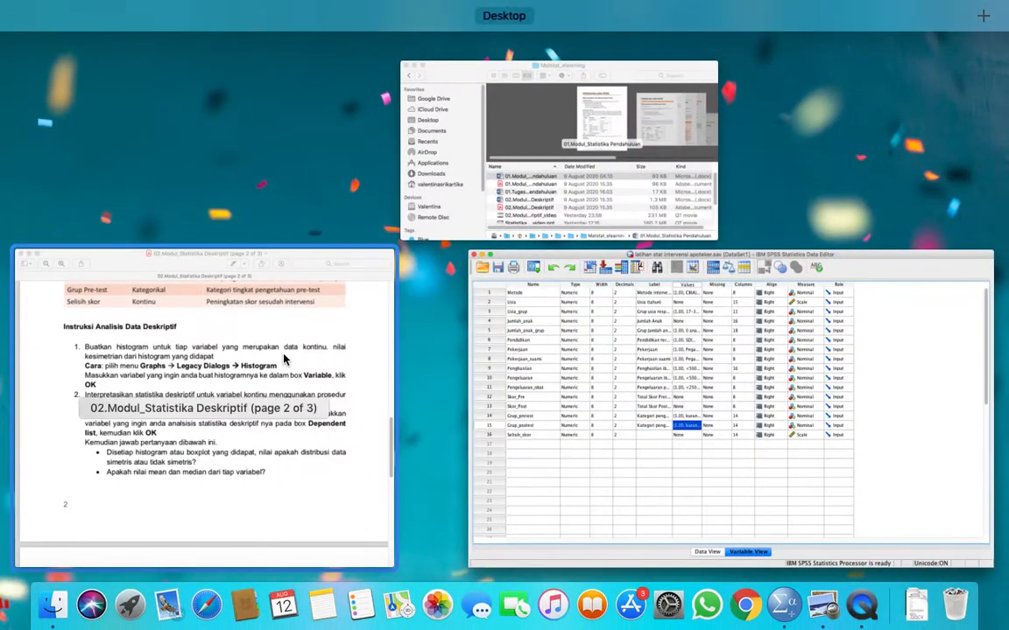
pyautogui.click(255, 319)
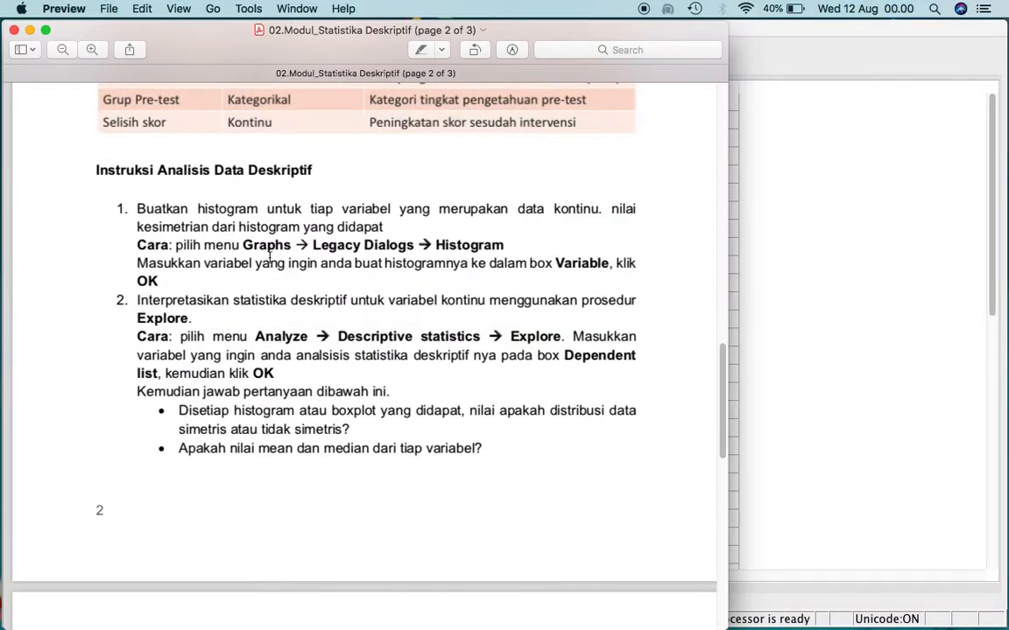
pyautogui.hotkey('ctrl', 'Up')
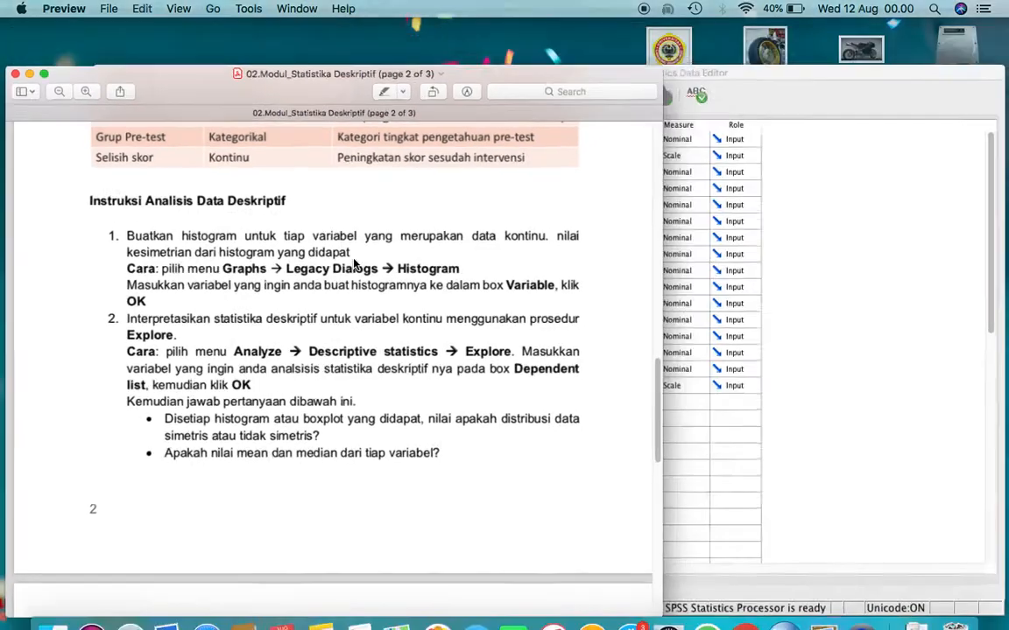
pyautogui.click(627, 335)
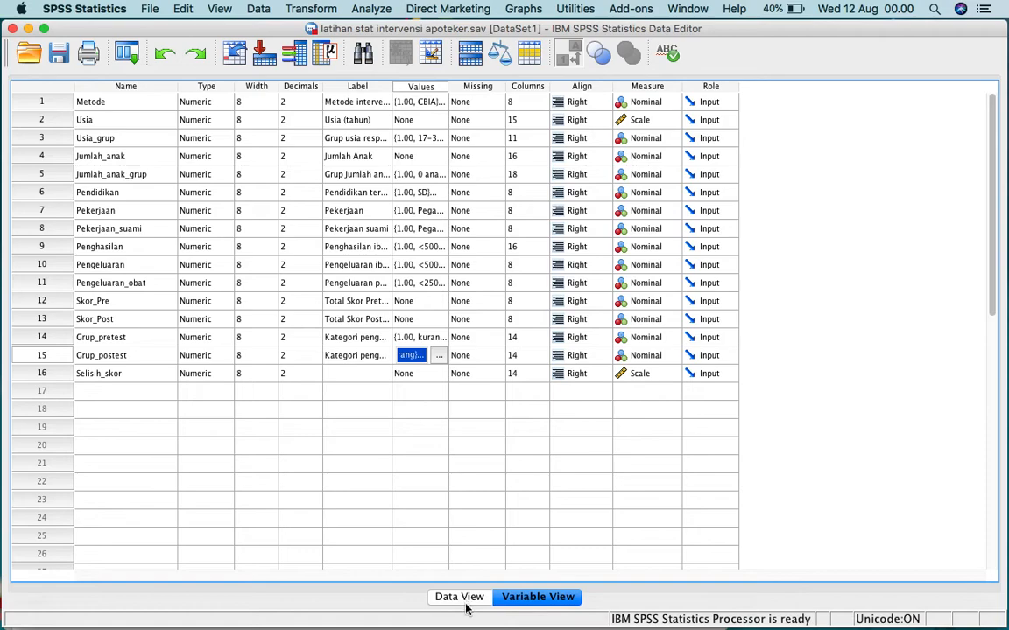
# Create a legacy-dialog histogram of the variable Usia (tahun), consulting the module's histogram instruction.
pyautogui.click(518, 9)
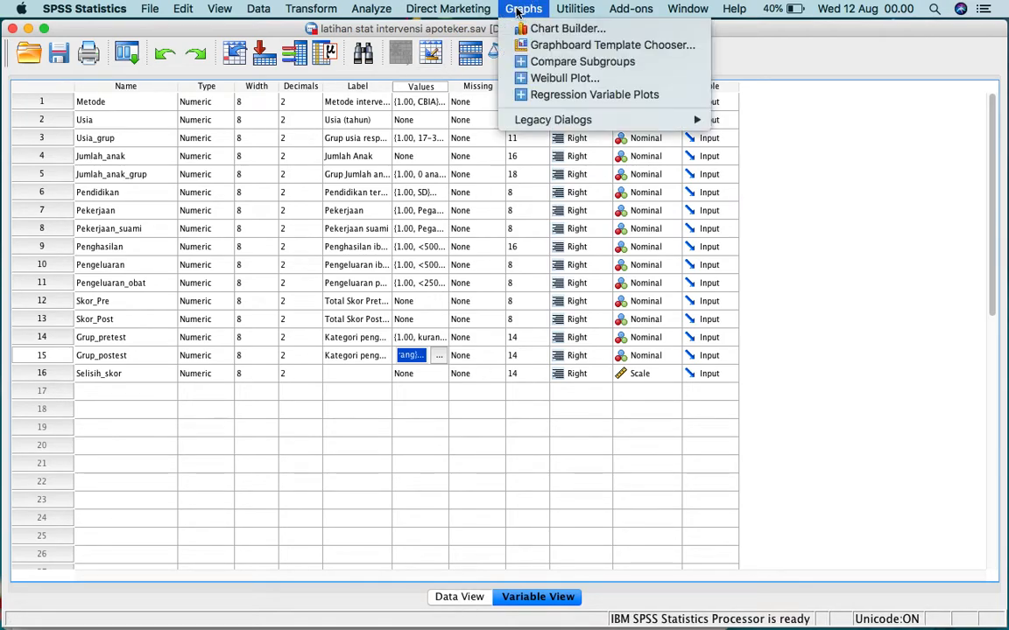
pyautogui.moveTo(558, 127)
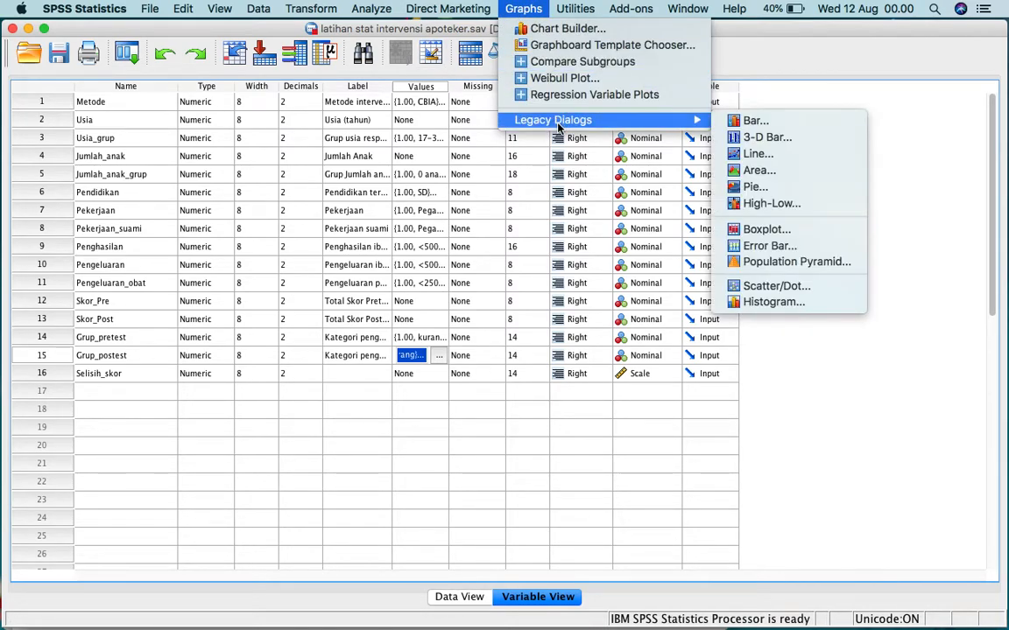
pyautogui.click(770, 302)
pyautogui.hotkey('ctrl', 'Up')
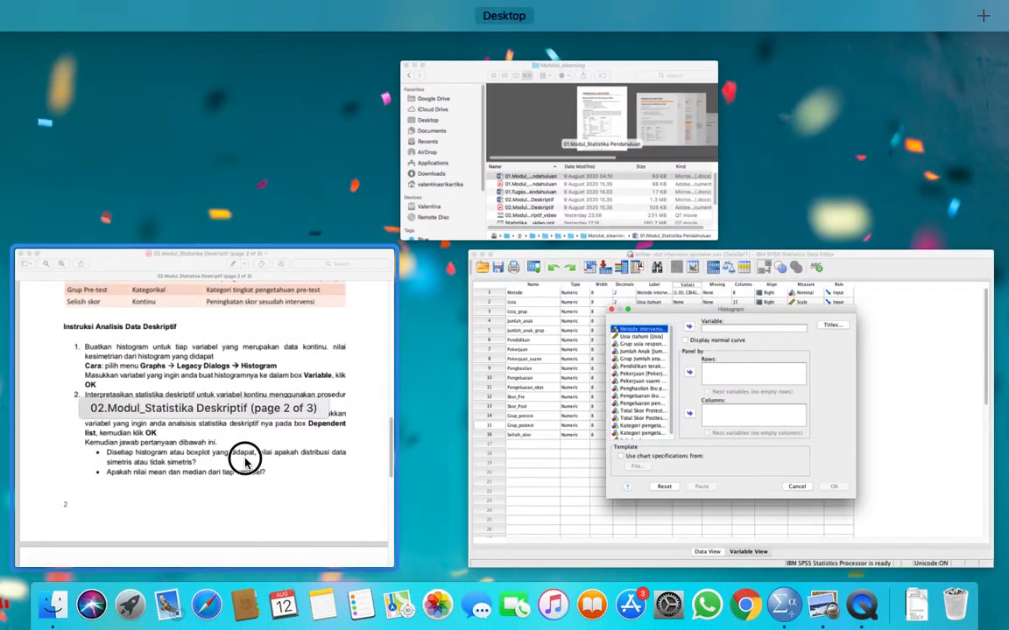
pyautogui.click(245, 460)
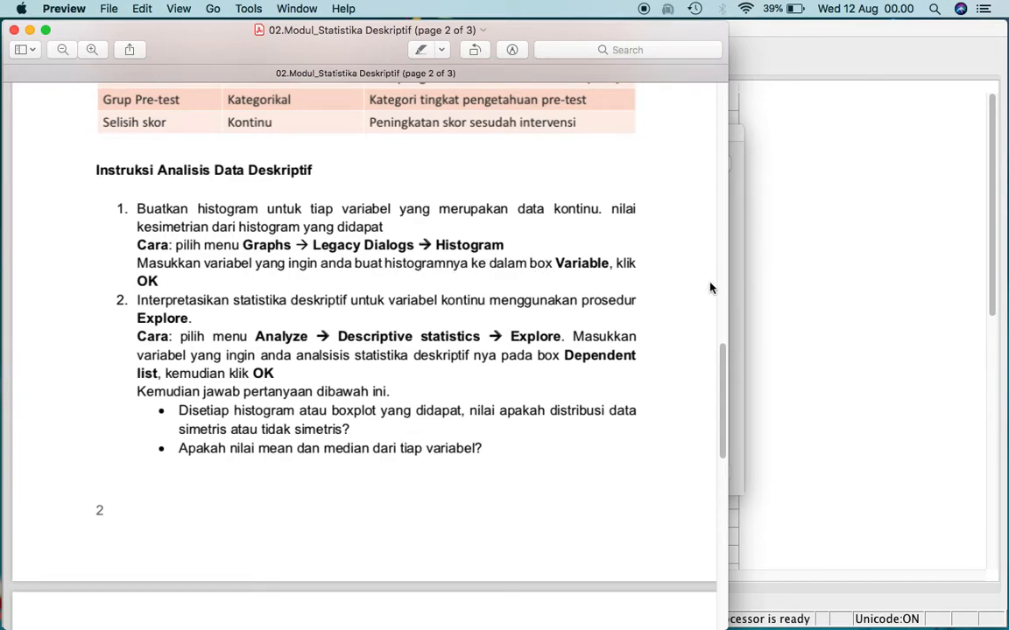
pyautogui.click(734, 293)
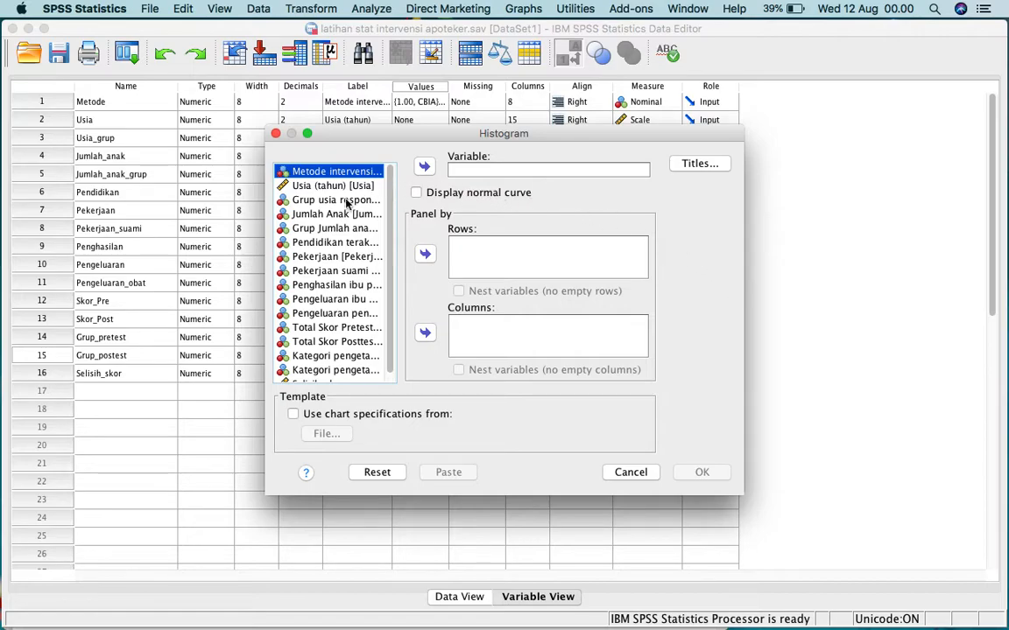
pyautogui.click(331, 185)
pyautogui.click(424, 167)
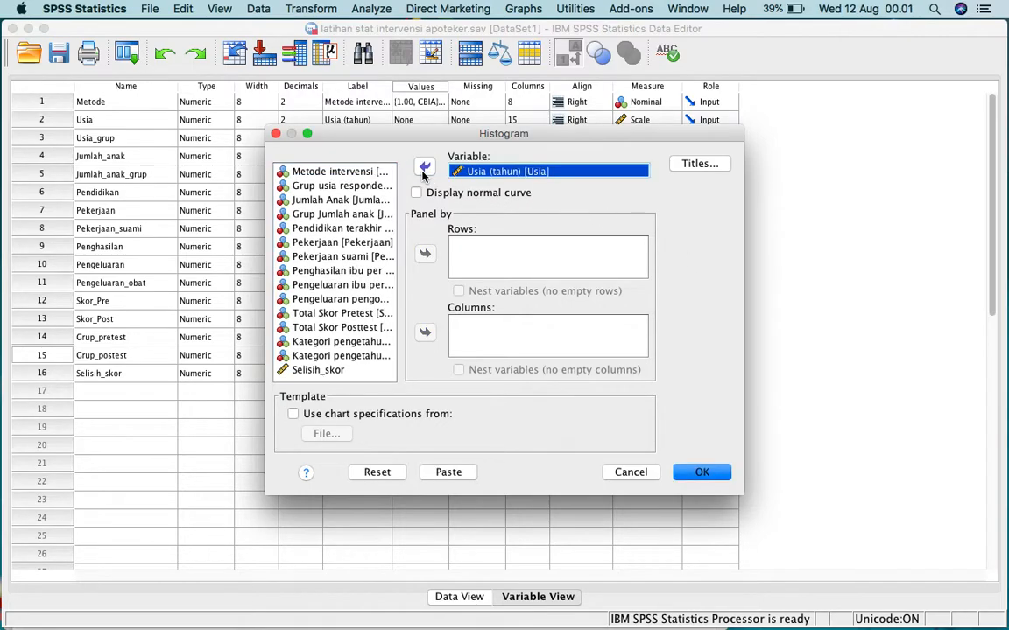
pyautogui.click(702, 472)
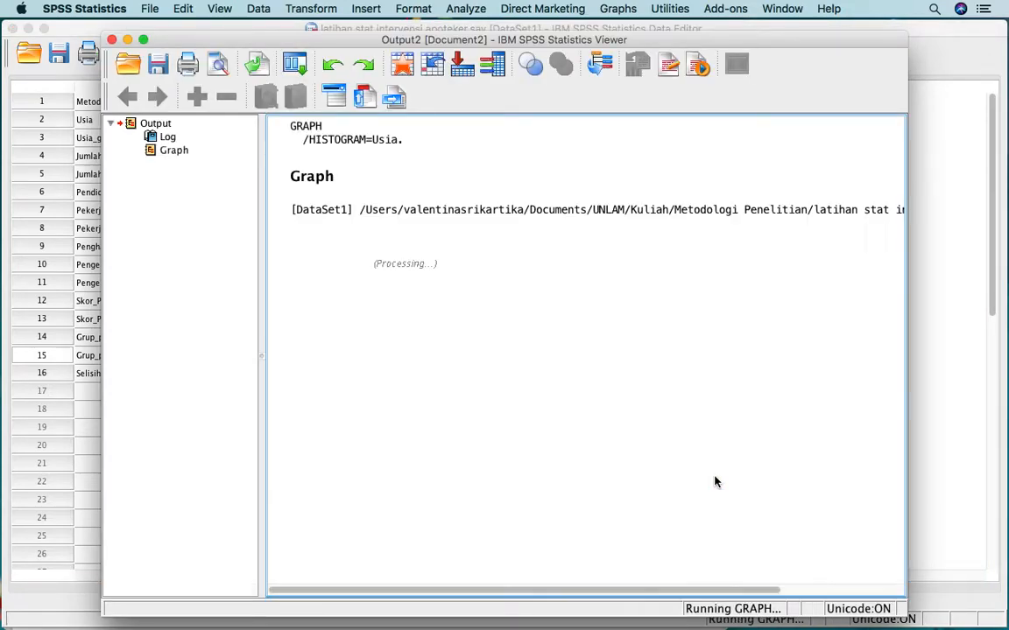
# Reposition and enlarge the output window to examine the full Usia (tahun) histogram and its summary statistics.
pyautogui.moveTo(239, 40); pyautogui.dragTo(209, 27)
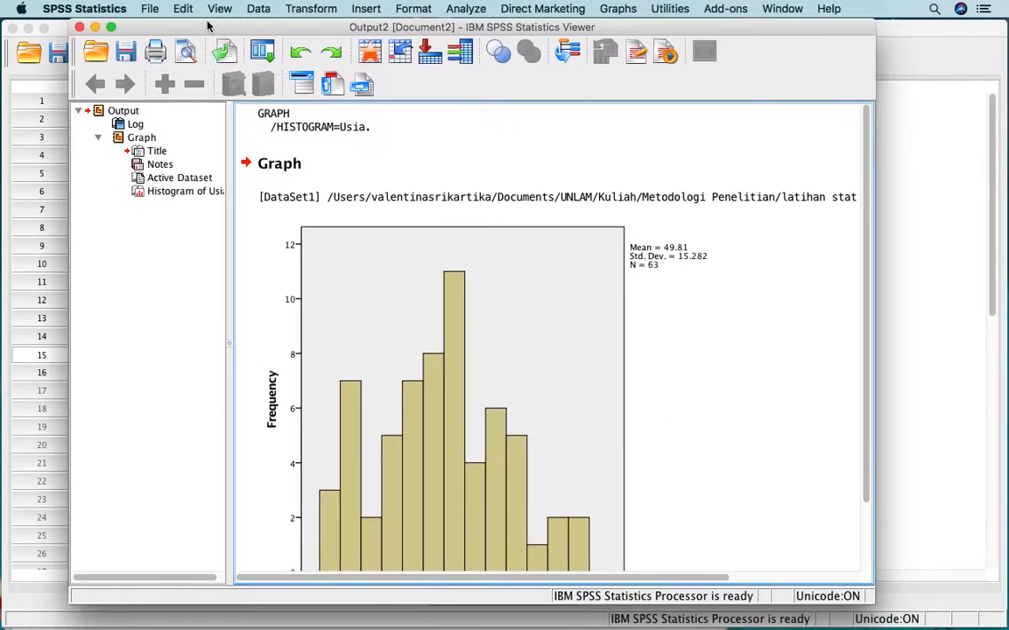
pyautogui.moveTo(874, 602); pyautogui.dragTo(968, 610)
pyautogui.click(484, 432)
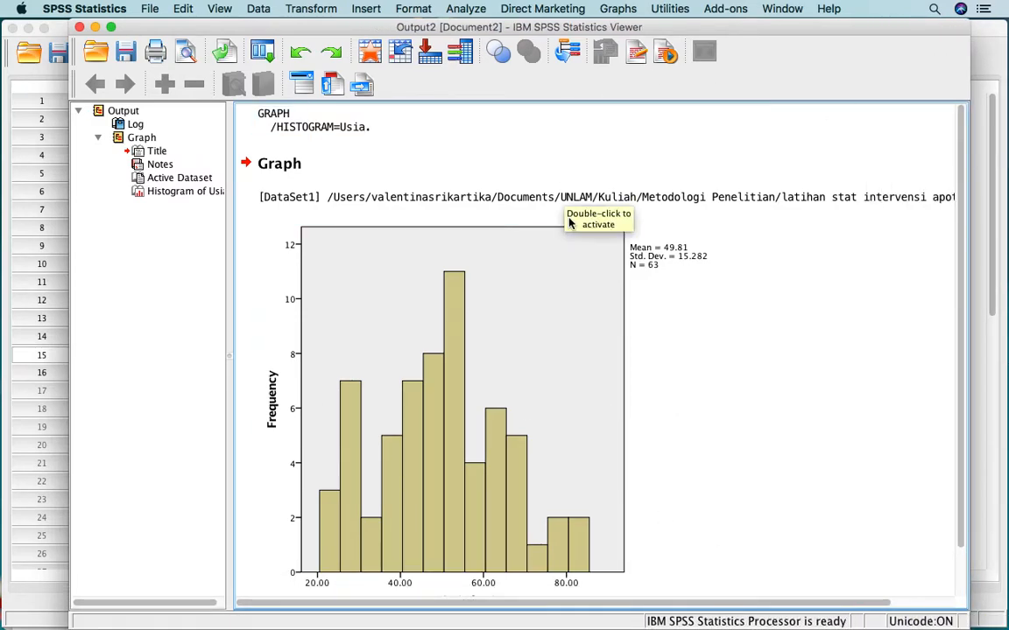
pyautogui.scroll(-2, 819, 452)
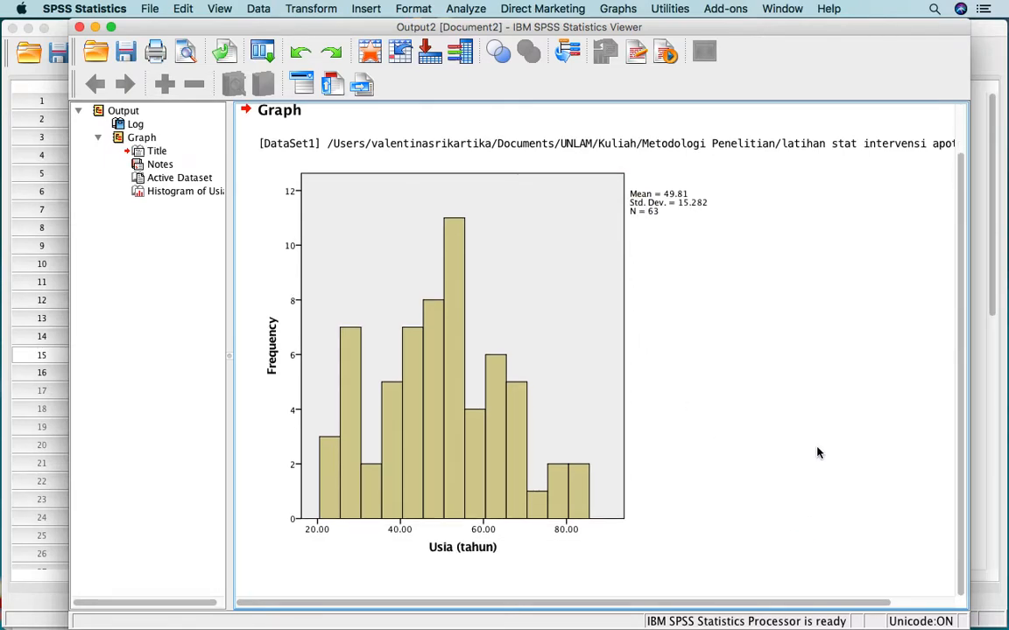
pyautogui.scroll(1, 819, 452)
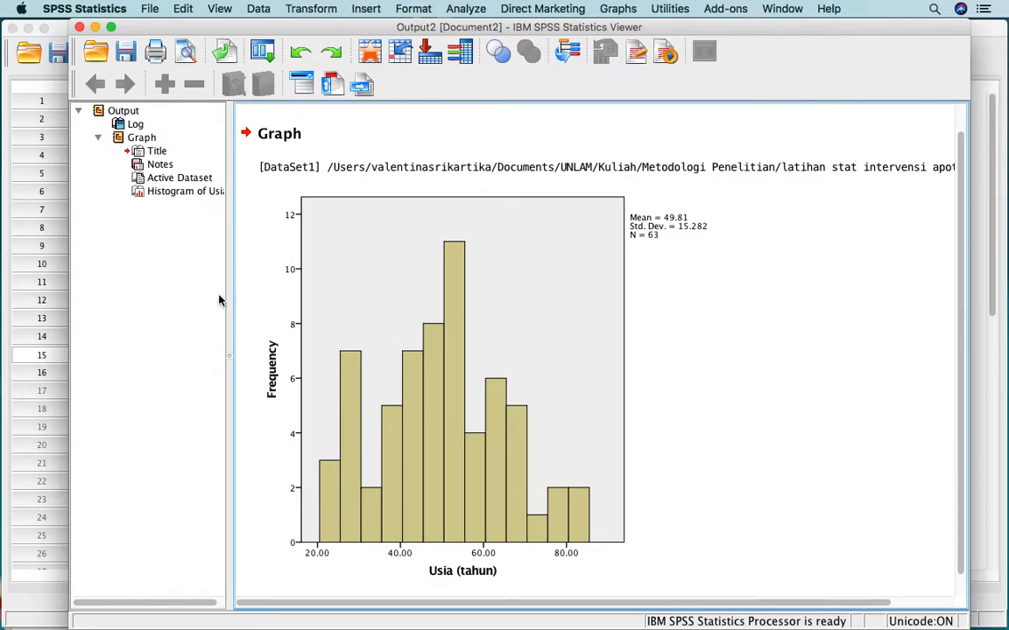
# Read the module's Explore instruction in Preview, and open the Explore procedure in SPSS Statistics.
pyautogui.hotkey('ctrl', 'Up')
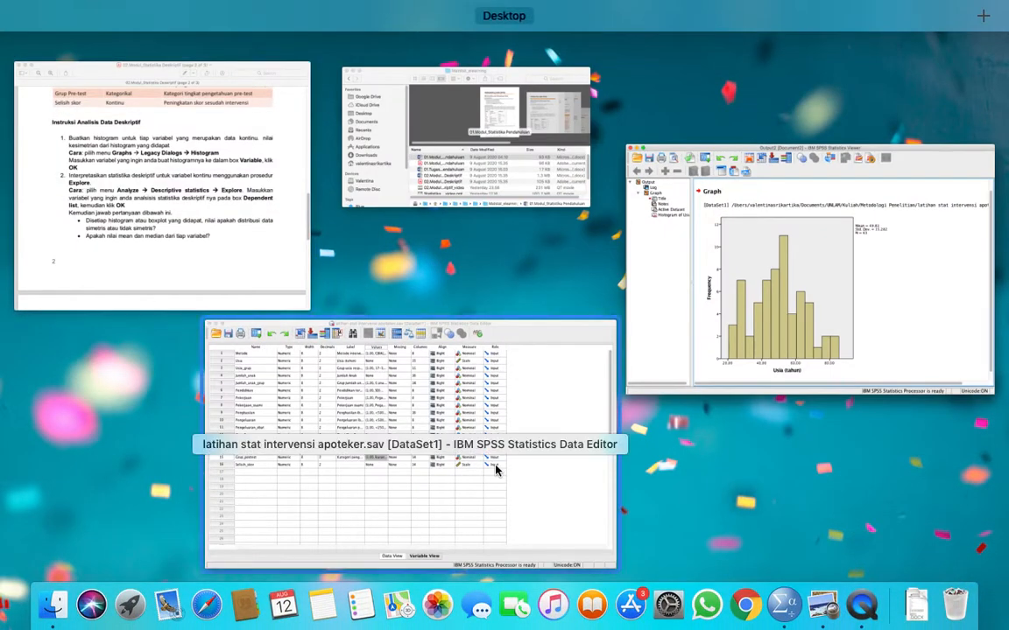
pyautogui.click(254, 283)
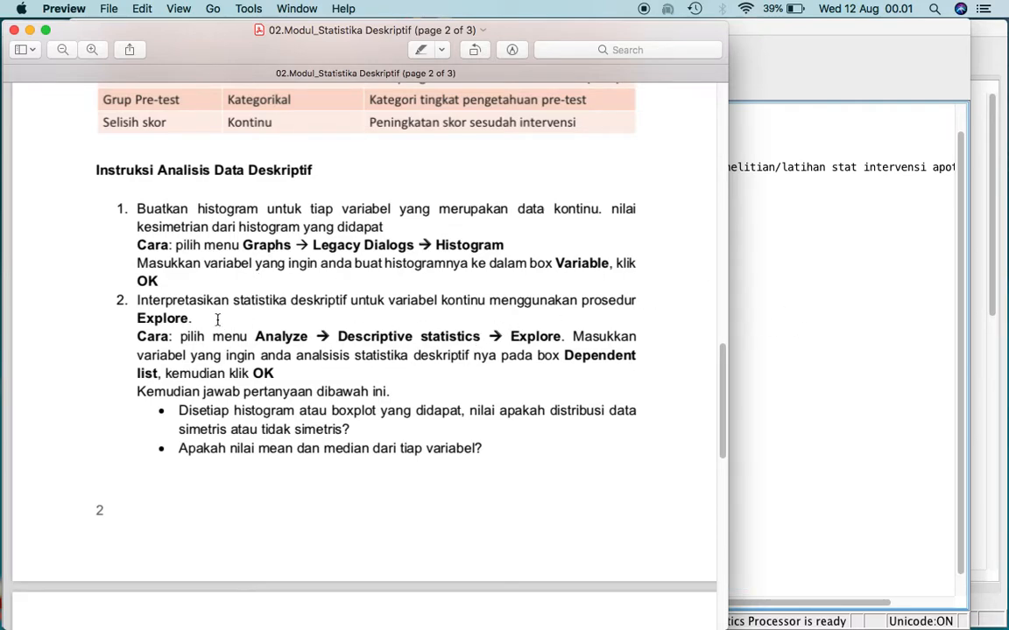
pyautogui.click(761, 374)
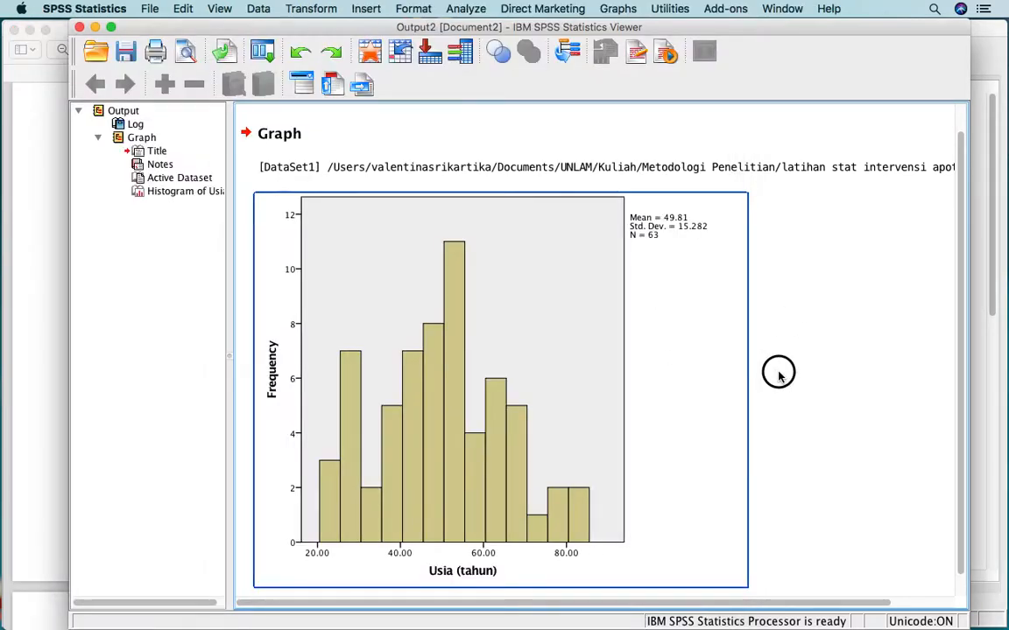
pyautogui.click(465, 10)
pyautogui.moveTo(482, 45)
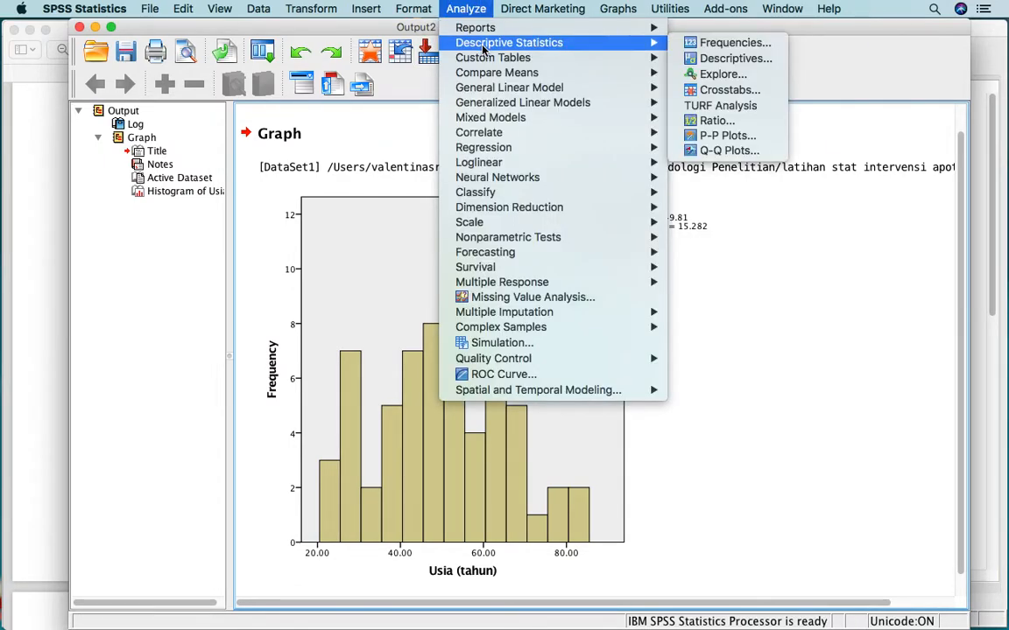
pyautogui.click(758, 79)
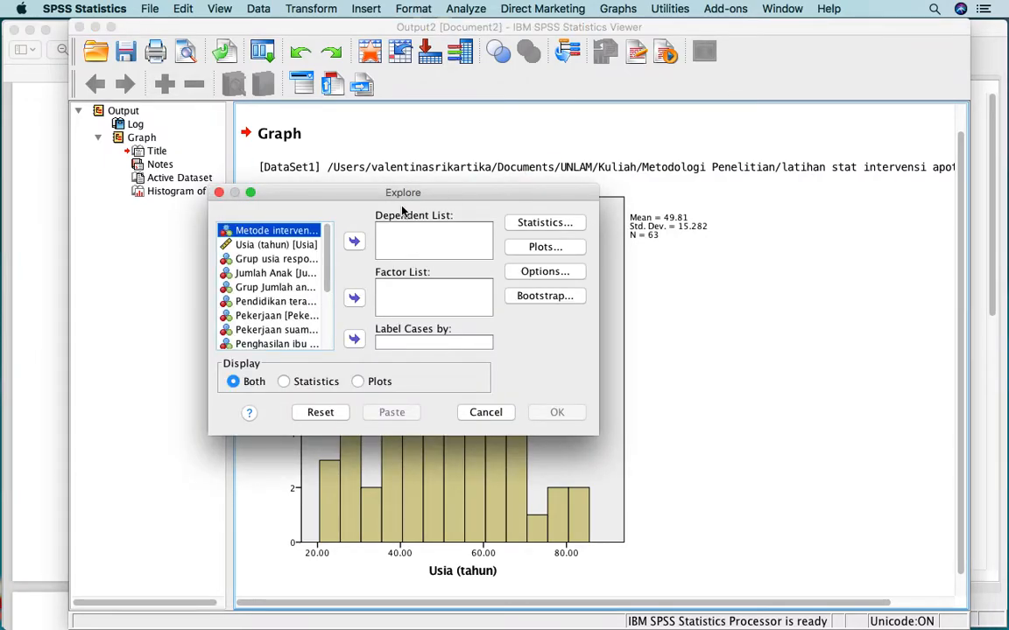
# Run Explore with Usia (tahun) in the dependent list, consulting the module's instruction in Preview and returning to SPSS Statistics.
pyautogui.hotkey('ctrl', 'Up')
pyautogui.click(158, 259)
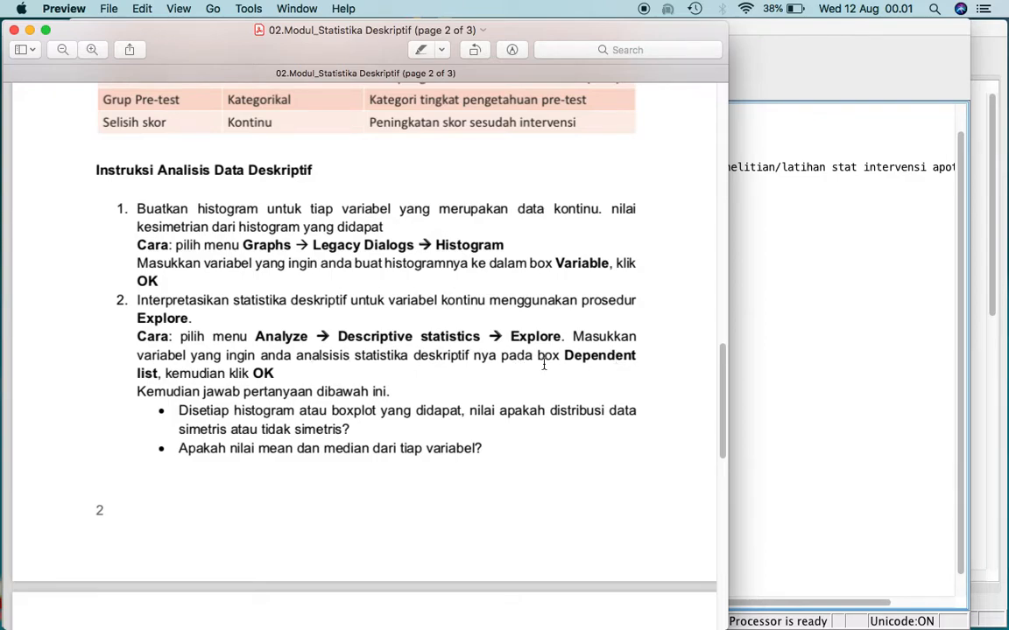
pyautogui.click(746, 335)
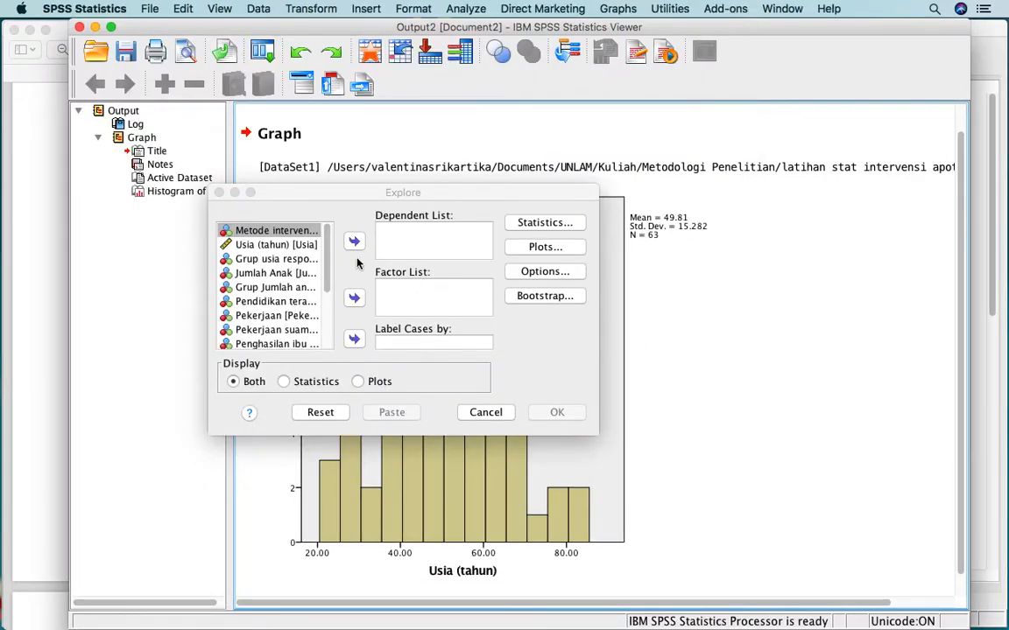
pyautogui.click(304, 249)
pyautogui.click(353, 242)
pyautogui.click(554, 412)
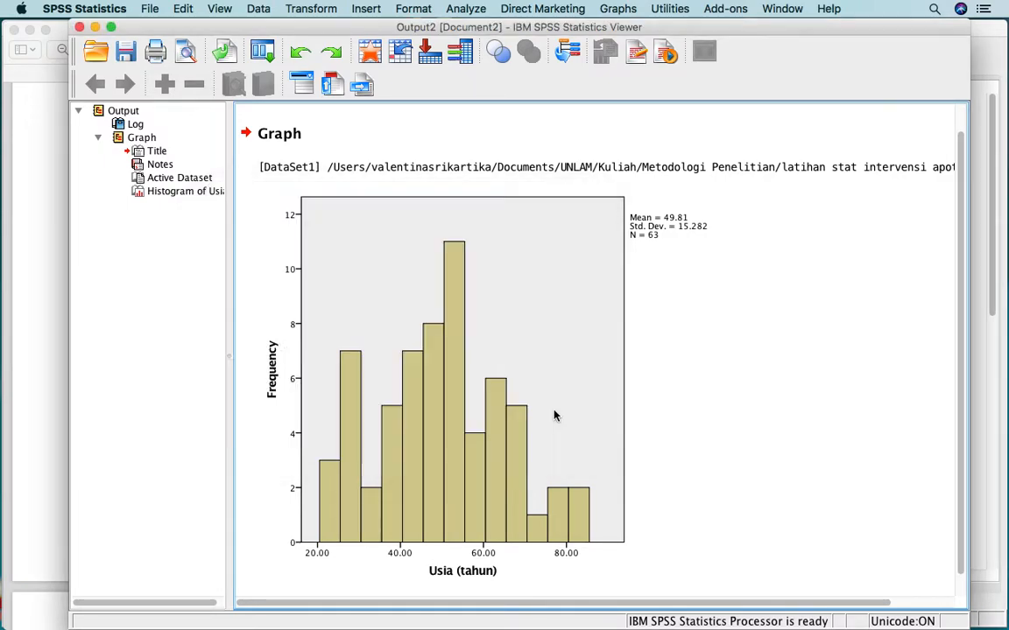
# Examine the Explore output's Descriptives table for Usia (tahun), including the mean, median, variance, standard deviation and interquartile range.
pyautogui.scroll(4, 554, 416)
pyautogui.scroll(-2, 555, 415)
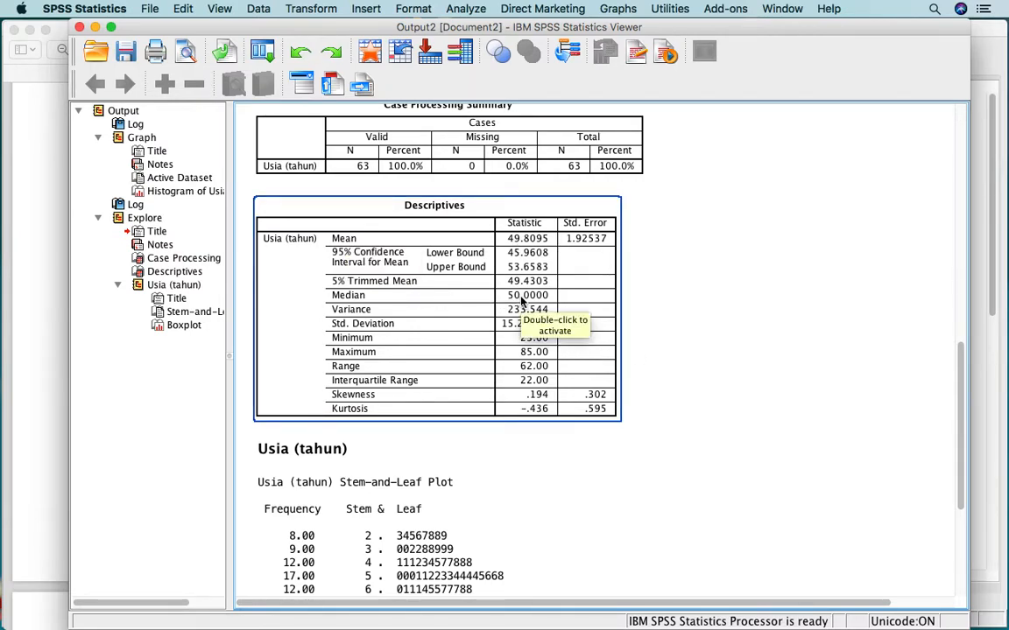
pyautogui.click(649, 370)
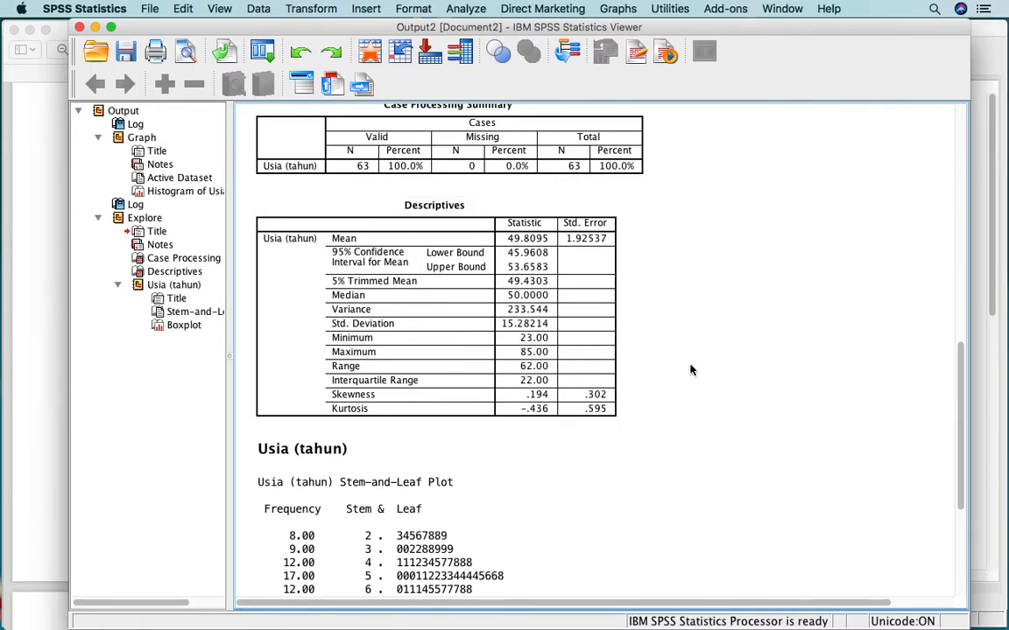
pyautogui.click(583, 353)
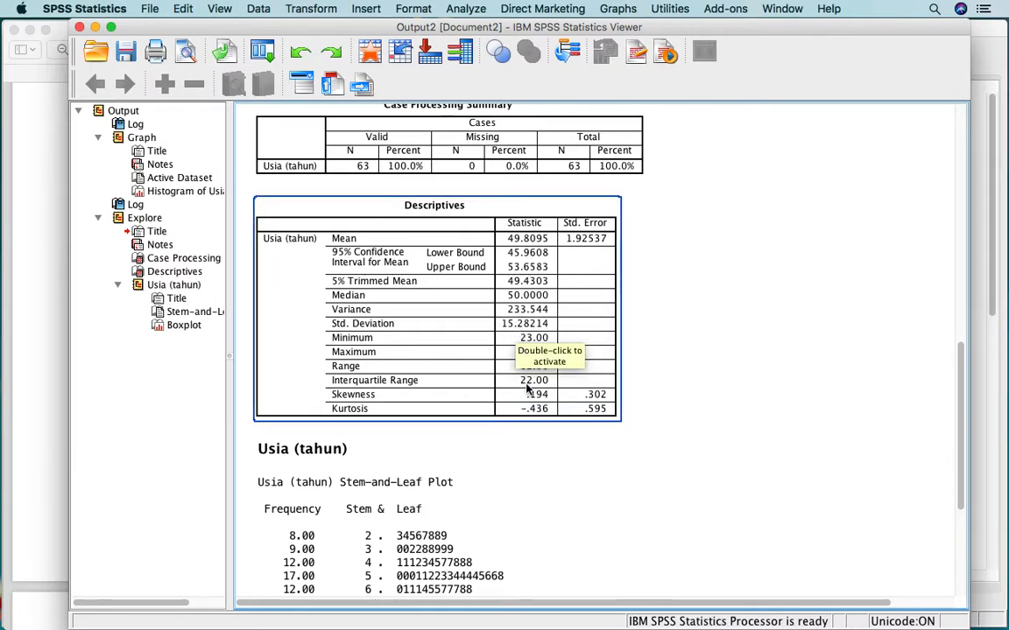
pyautogui.click(682, 386)
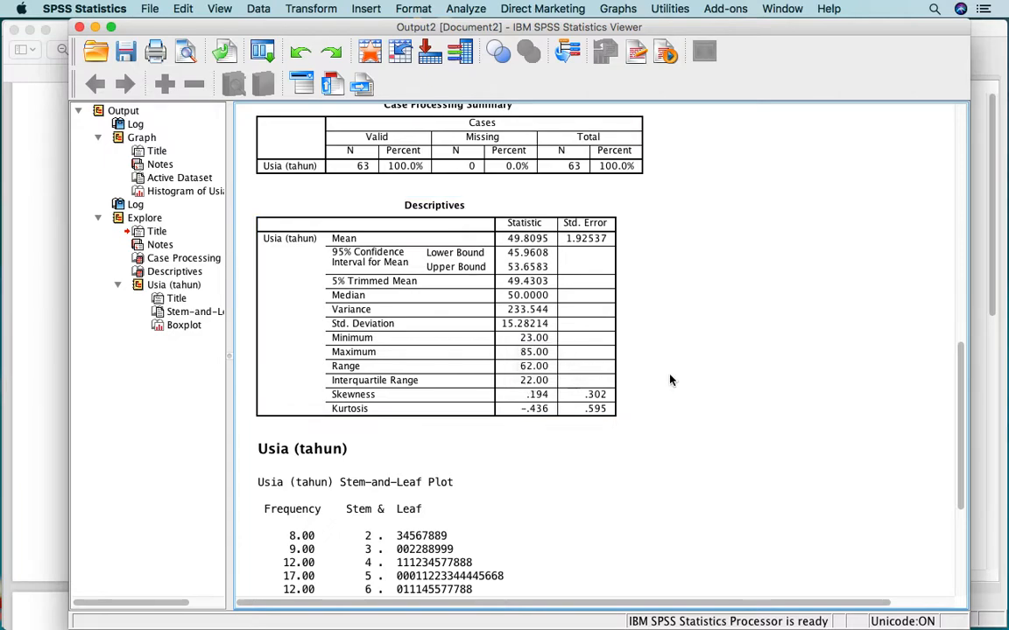
pyautogui.scroll(2, 682, 386)
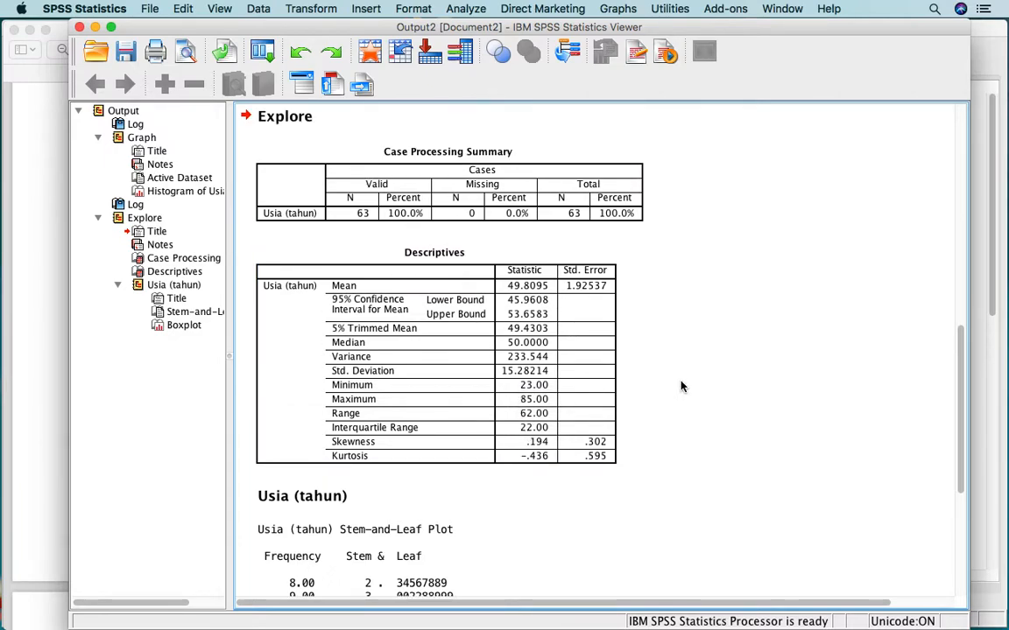
# Widen the output window and compare the Usia (tahun) descriptives with its stem-and-leaf plot, boxplot and histogram.
pyautogui.moveTo(70, 178); pyautogui.dragTo(2, 162)
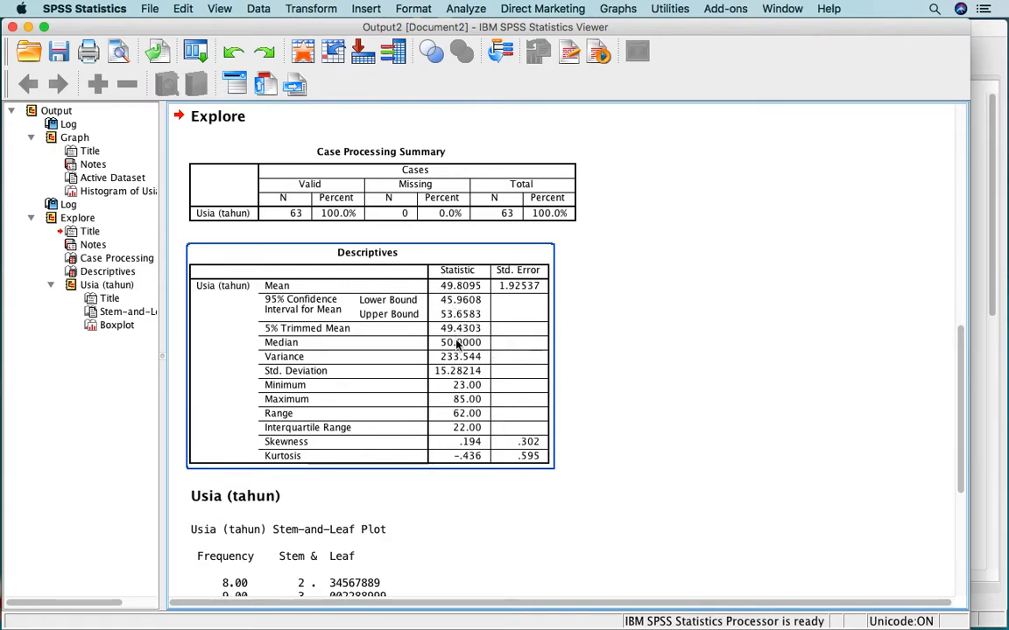
pyautogui.scroll(-8, 468, 379)
pyautogui.click(468, 385)
pyautogui.scroll(-9, 469, 382)
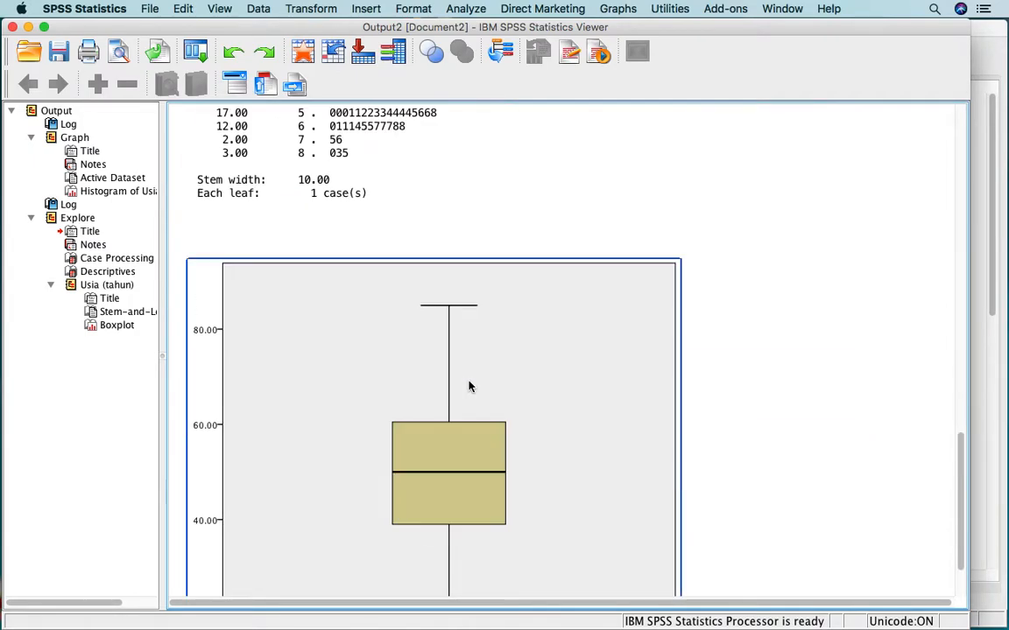
pyautogui.scroll(20, 469, 382)
pyautogui.scroll(9, 468, 385)
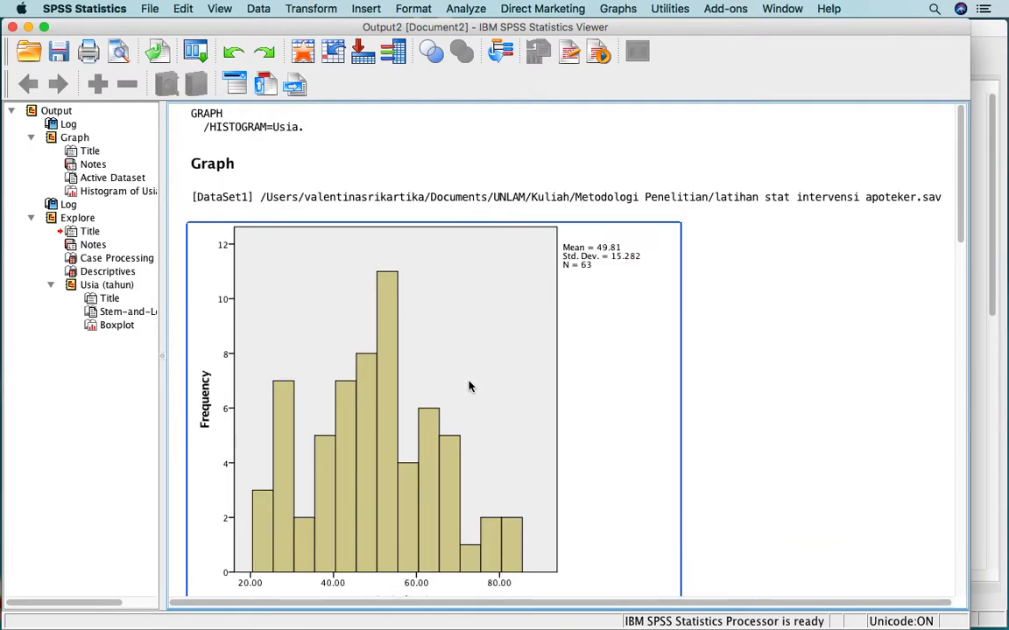
# Switch to the module document in Preview and read the remaining Explore questions and the frequency distribution instruction for categorical variables.
pyautogui.hotkey('ctrl', 'Up')
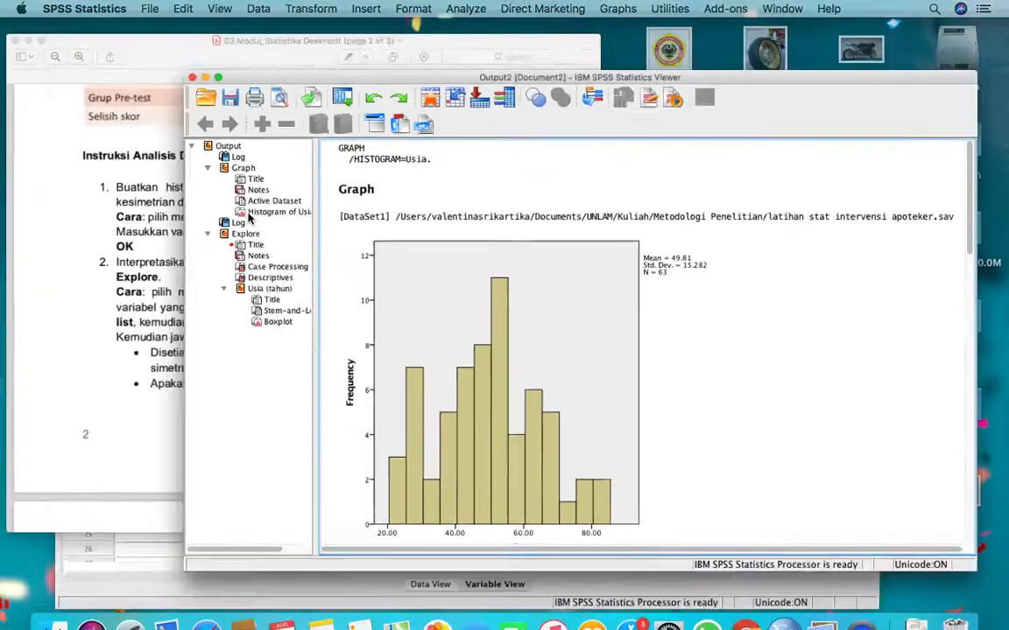
pyautogui.click(239, 279)
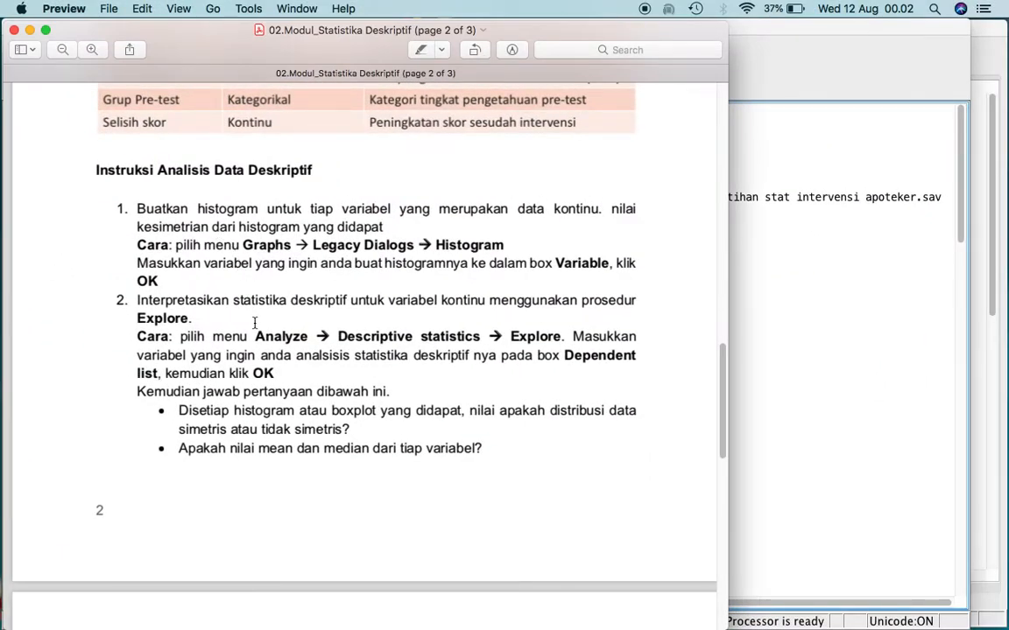
pyautogui.scroll(-5, 255, 323)
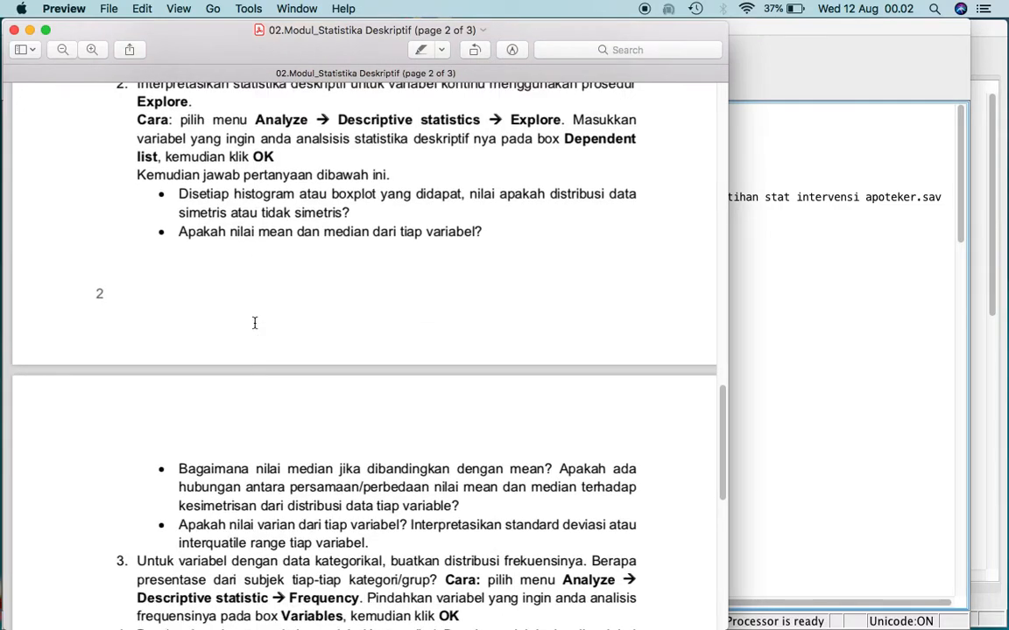
pyautogui.scroll(-3, 255, 323)
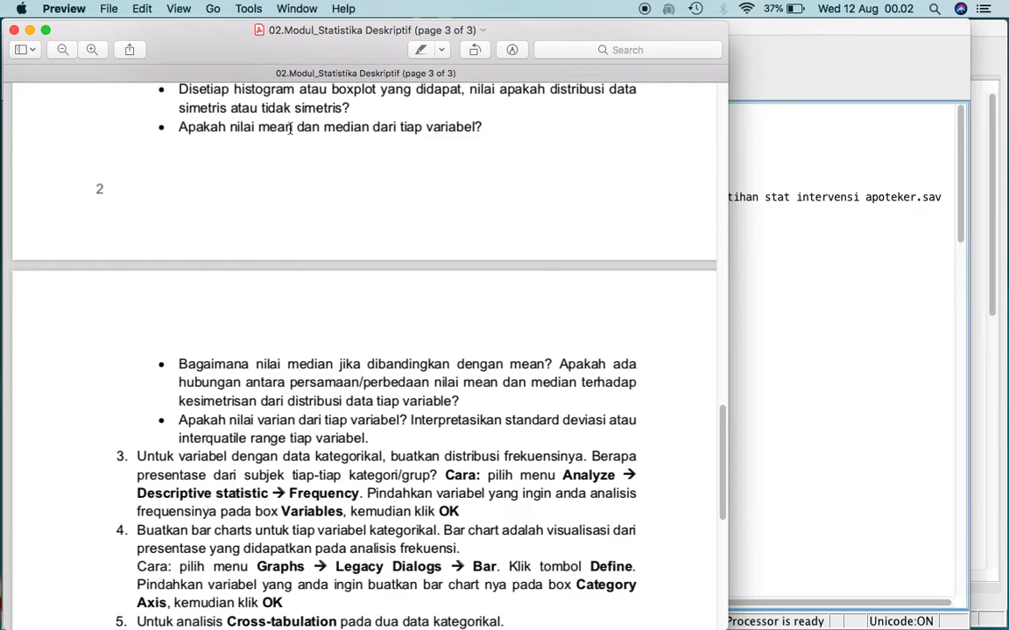
pyautogui.scroll(-3, 381, 373)
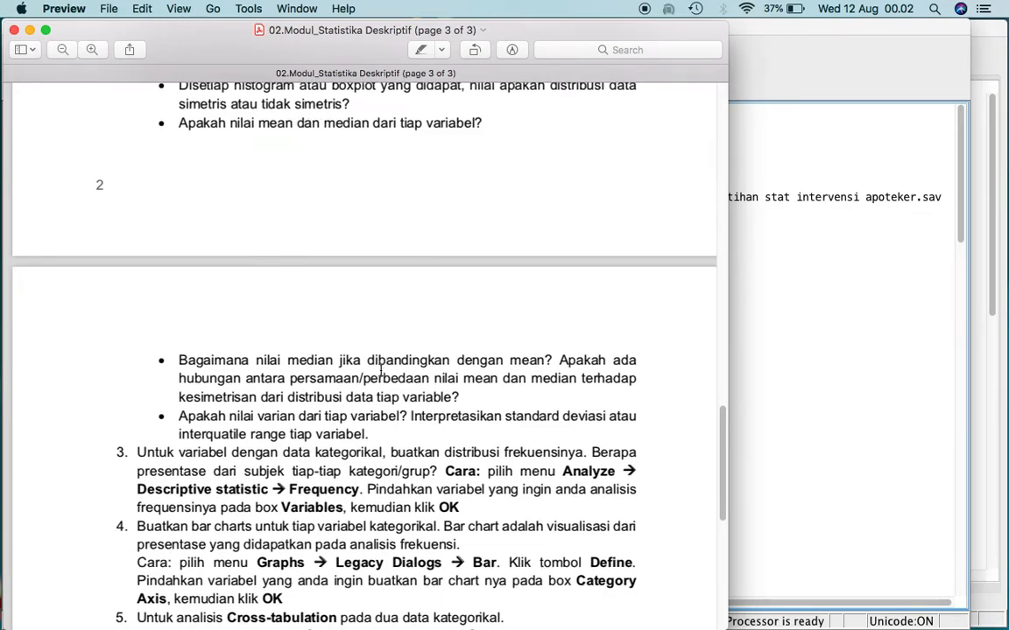
pyautogui.scroll(-1, 380, 373)
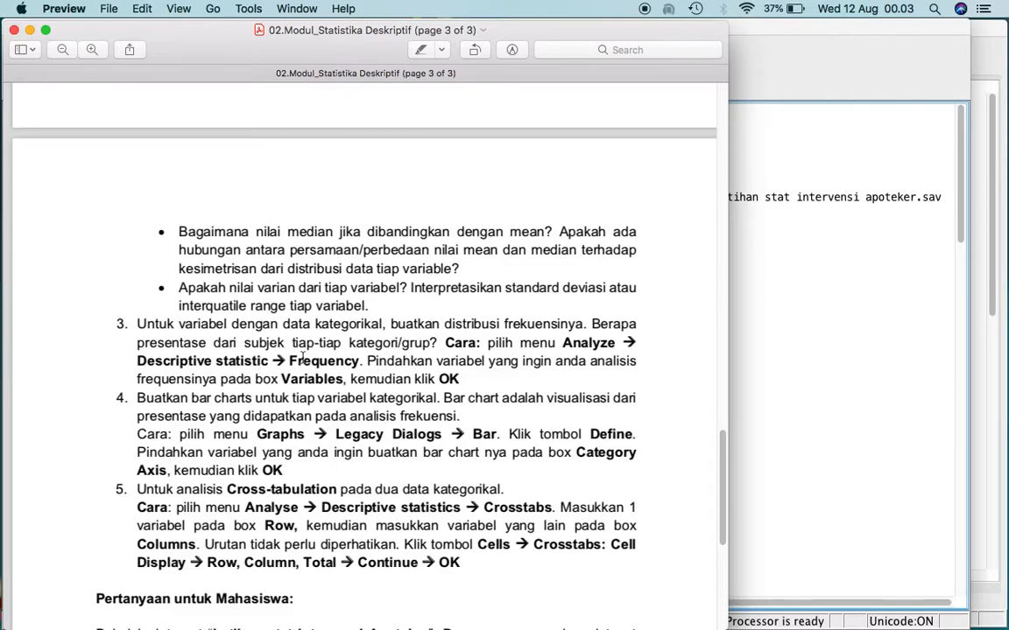
# Switch to the SPSS Statistics Data Editor and set up a Frequencies analysis of the variable Grup usia responden.
pyautogui.hotkey('ctrl', 'Up')
pyautogui.click(486, 396)
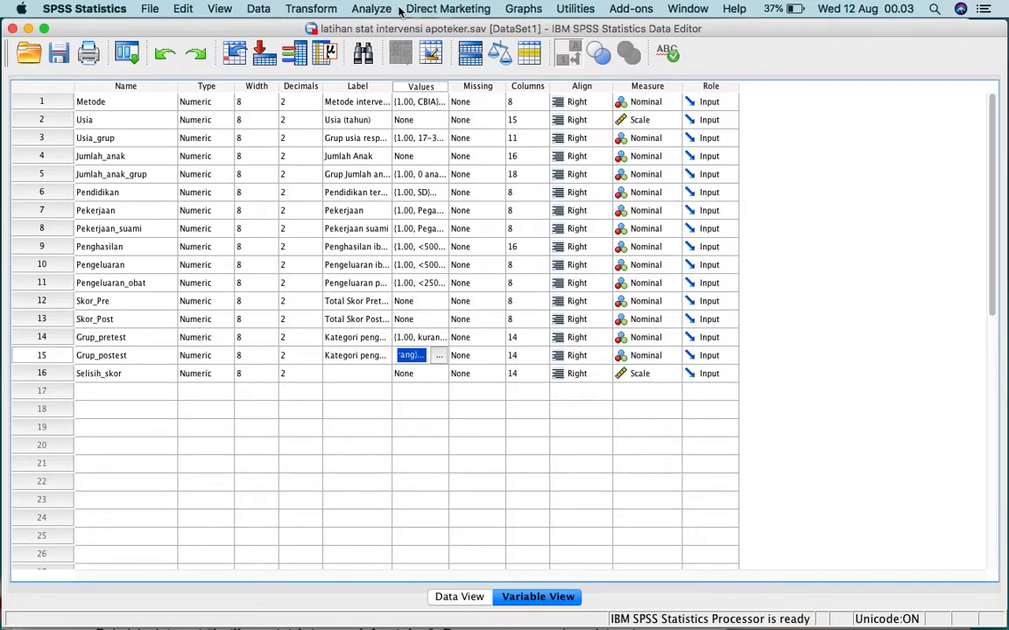
pyautogui.click(354, 10)
pyautogui.moveTo(396, 48)
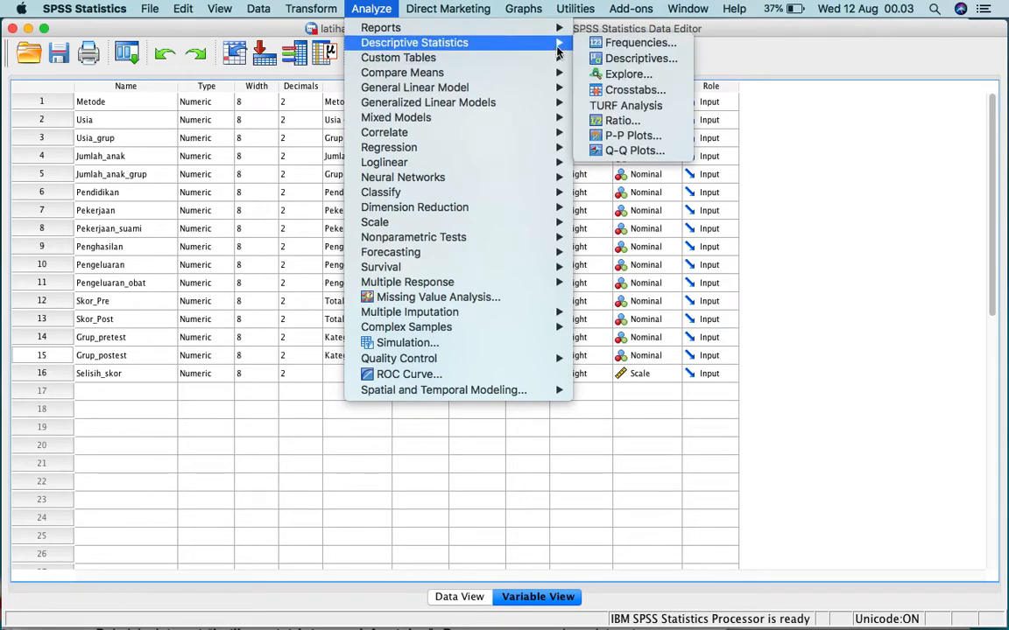
pyautogui.click(631, 43)
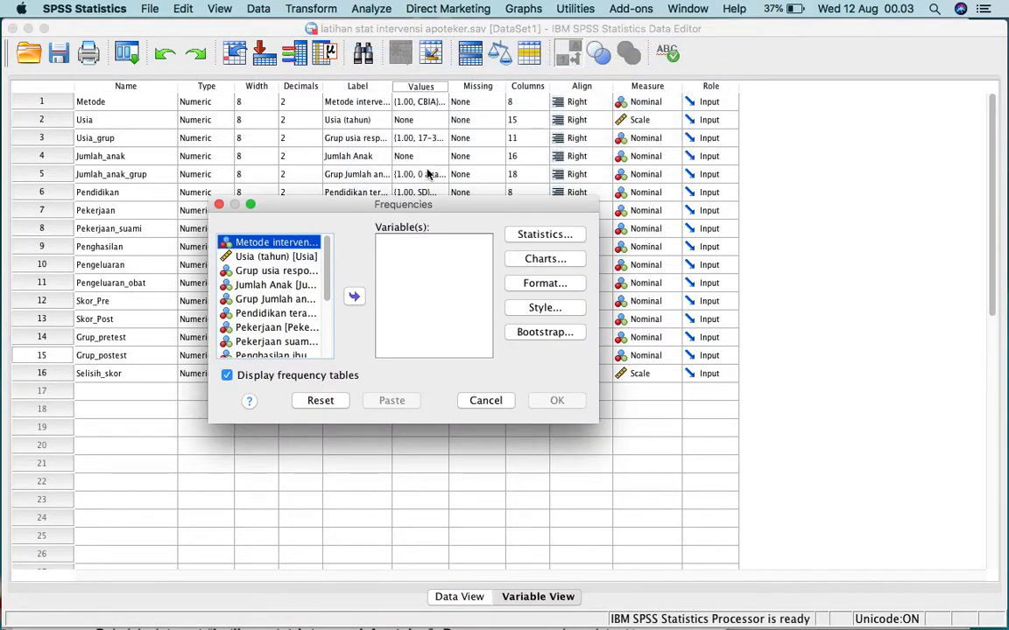
pyautogui.click(281, 273)
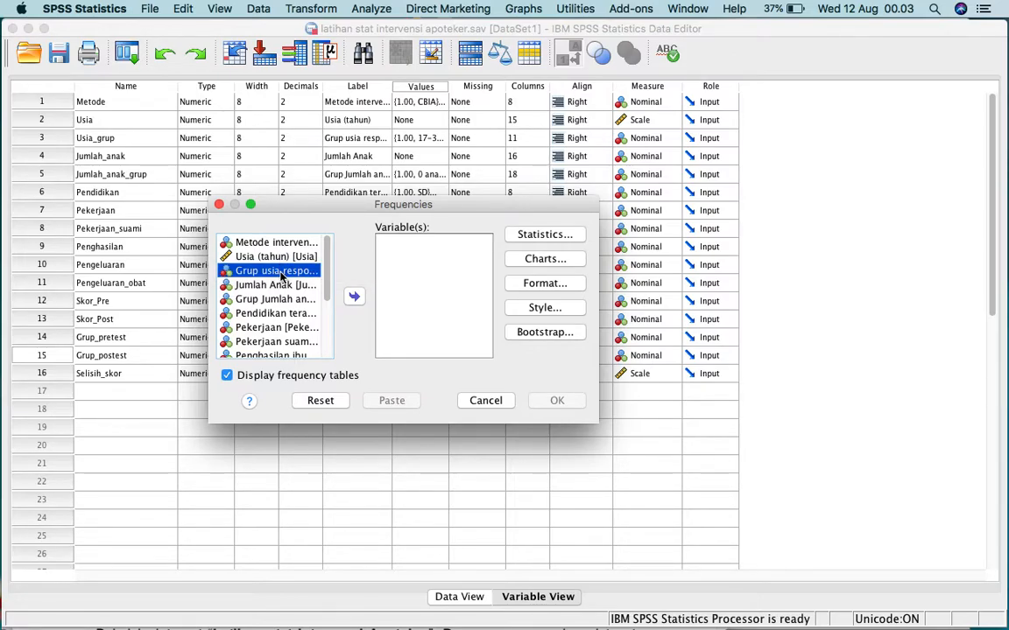
pyautogui.click(353, 296)
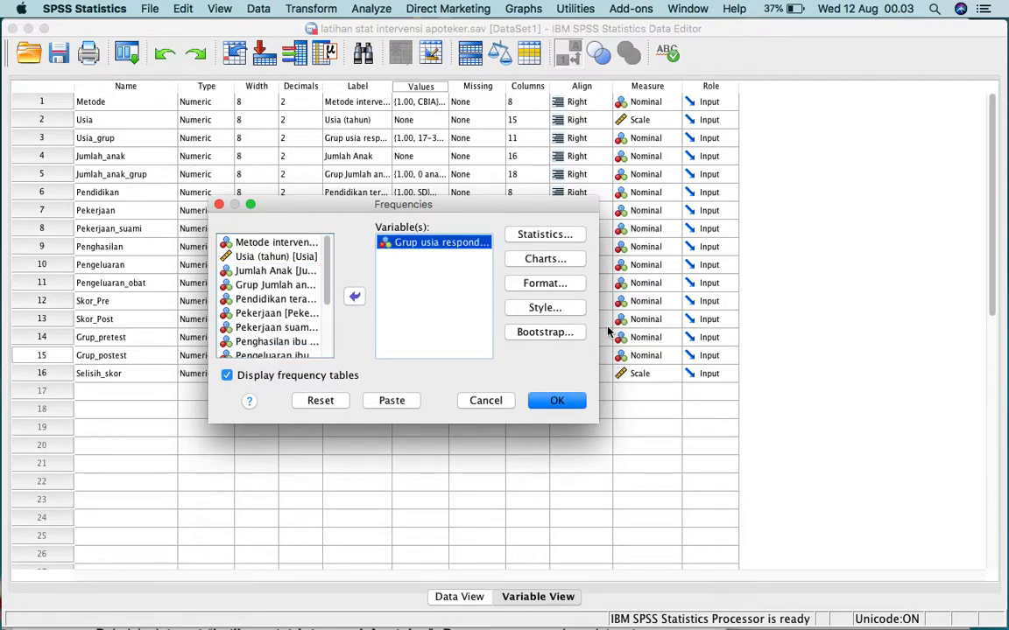
# Add a bar chart with percentages as chart values to the Frequencies analysis and run it.
pyautogui.click(569, 258)
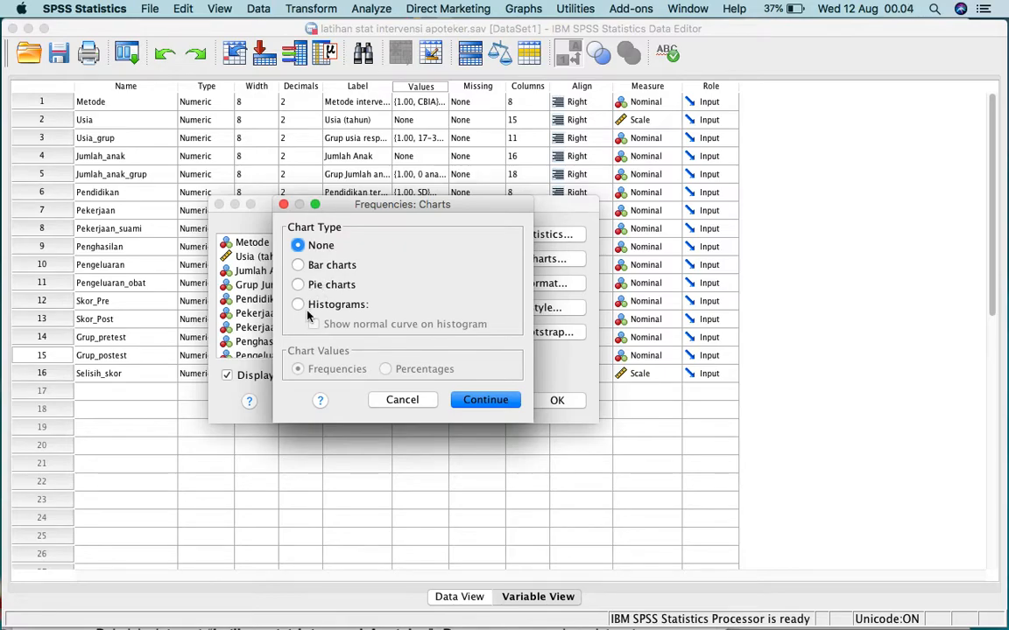
pyautogui.click(298, 267)
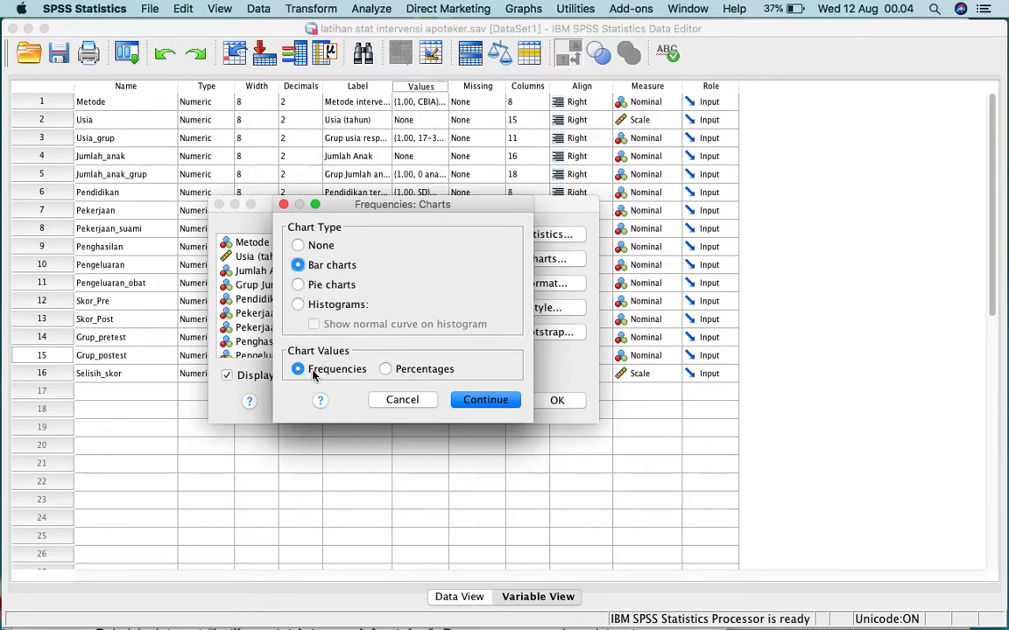
pyautogui.click(385, 369)
pyautogui.click(473, 401)
pyautogui.click(553, 403)
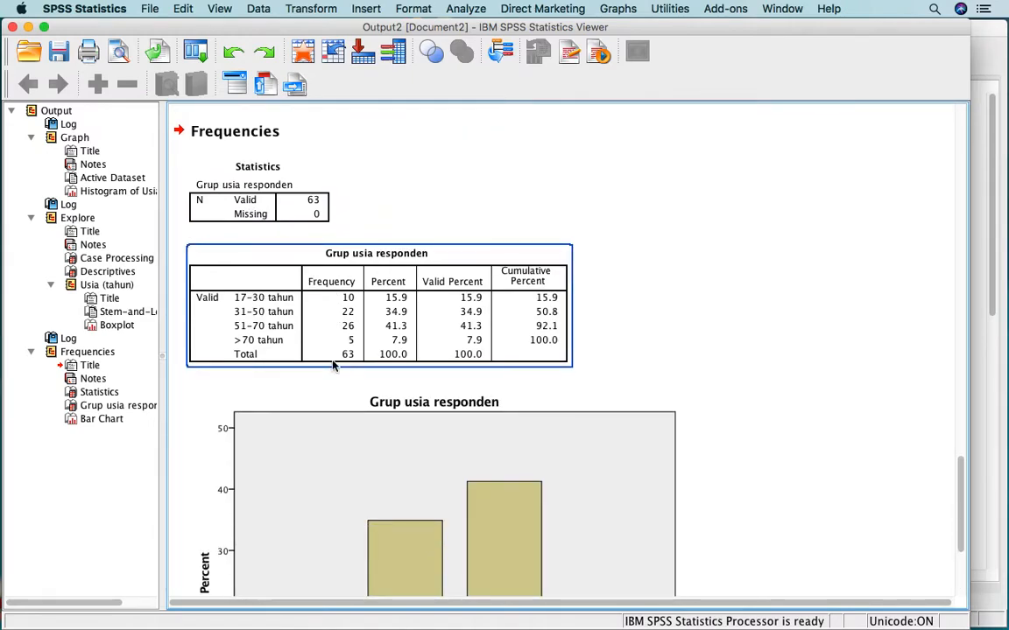
# Examine the Grup usia responden frequency table and compare its percentages with the bar chart.
pyautogui.click(262, 264)
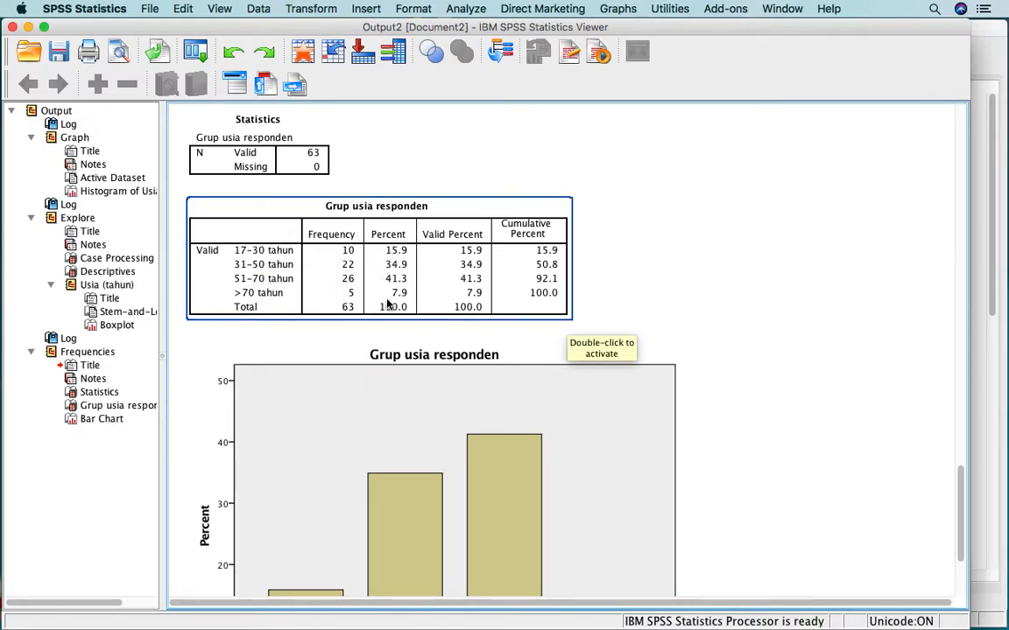
pyautogui.scroll(-4, 652, 312)
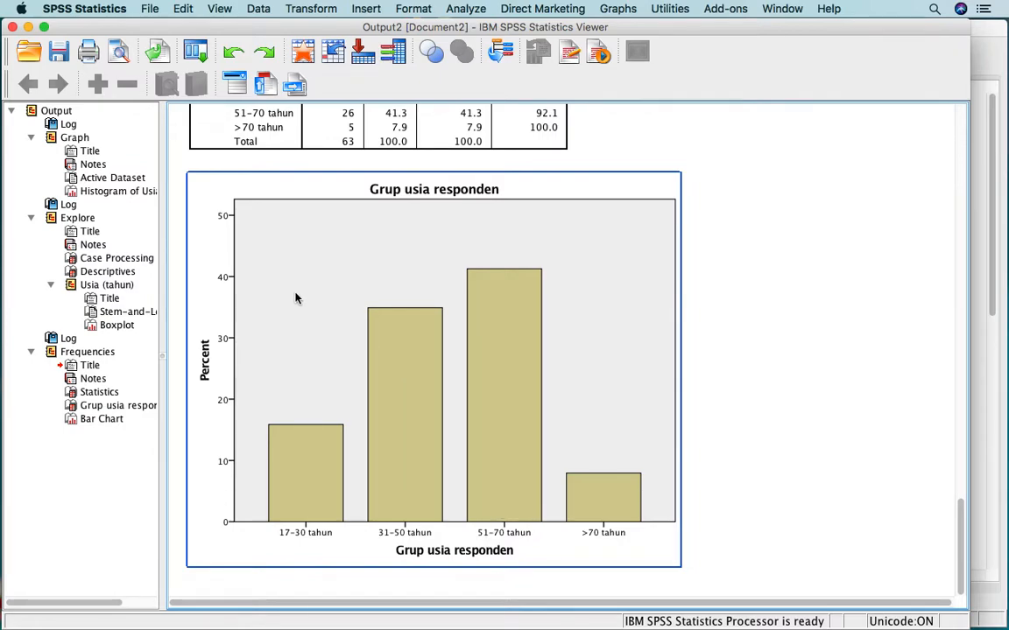
pyautogui.scroll(3, 295, 300)
pyautogui.click(277, 194)
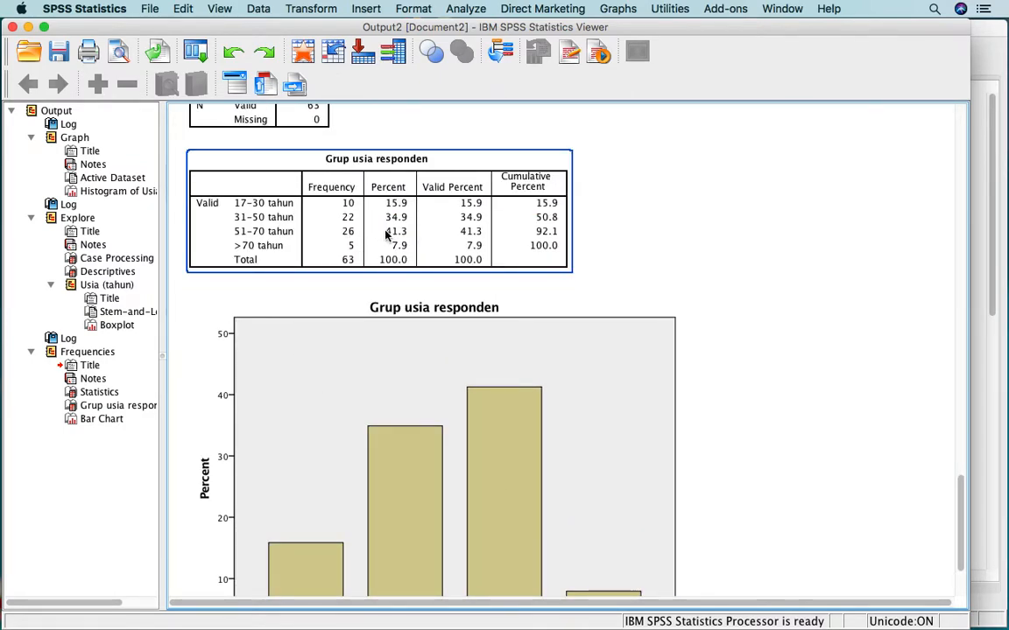
pyautogui.click(376, 346)
pyautogui.scroll(-3, 417, 386)
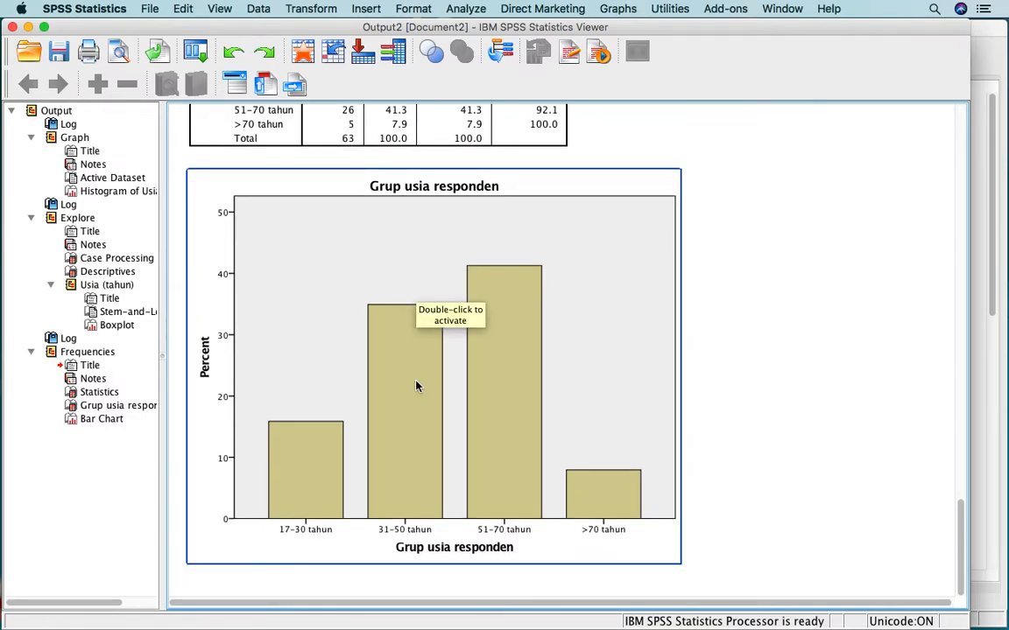
pyautogui.scroll(4, 417, 386)
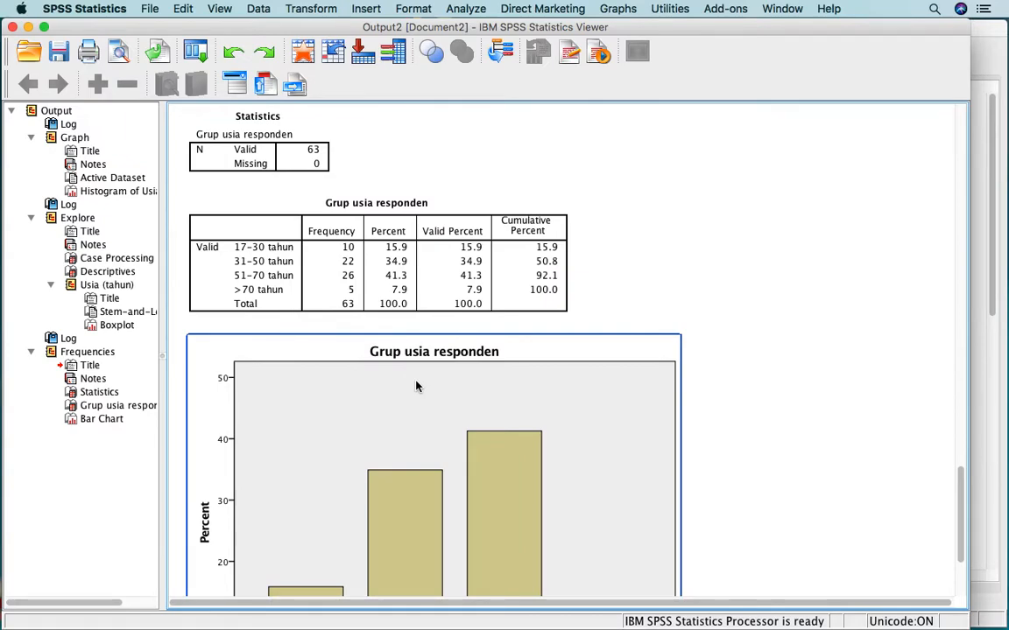
# Review the age-group percentages in the Grup usia responden table once more against the bars of its chart.
pyautogui.click(273, 338)
pyautogui.click(374, 260)
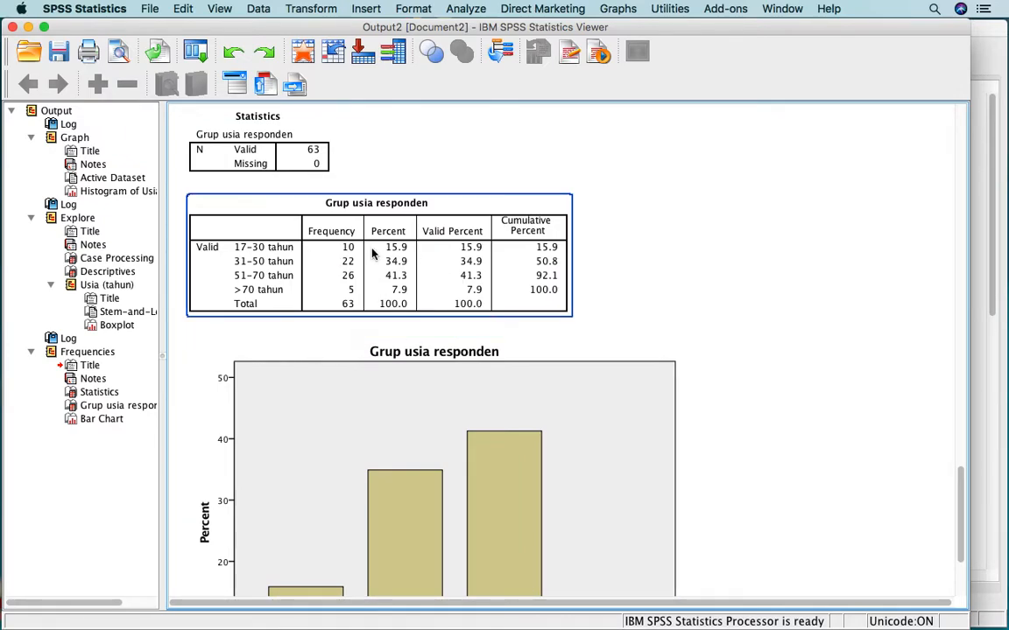
pyautogui.click(362, 398)
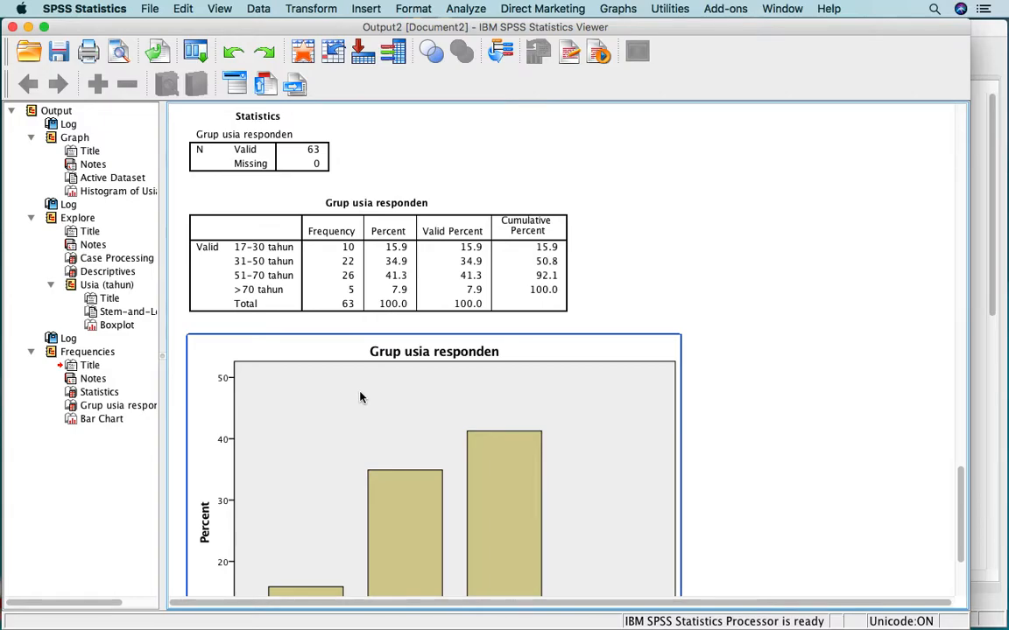
# Switch to the module document in Preview and read the bar chart and Cross-tabulation instructions.
pyautogui.hotkey('ctrl', 'Up')
pyautogui.click(300, 292)
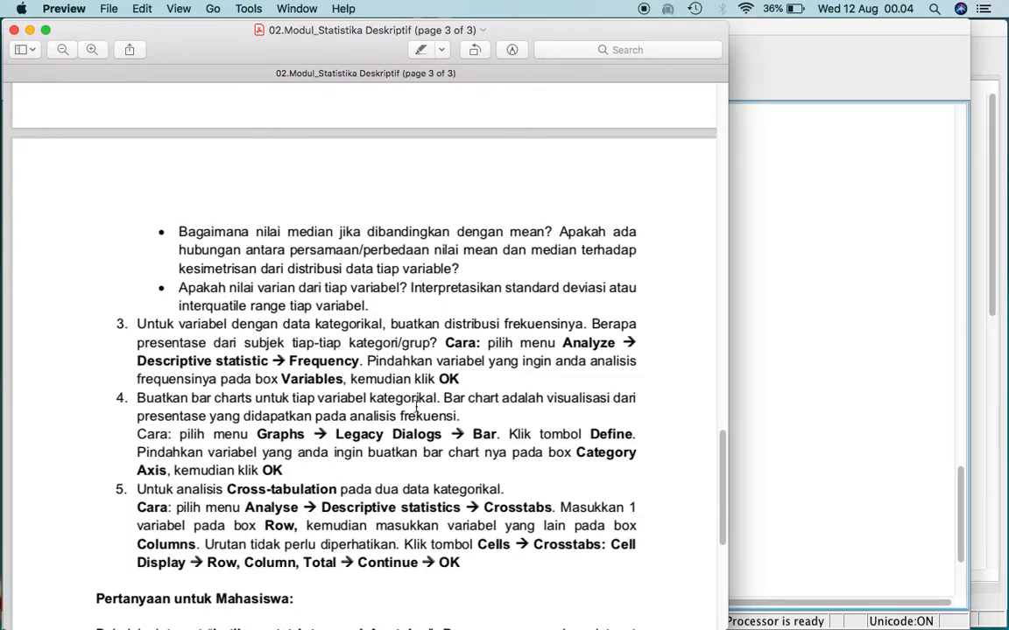
pyautogui.scroll(-2, 345, 398)
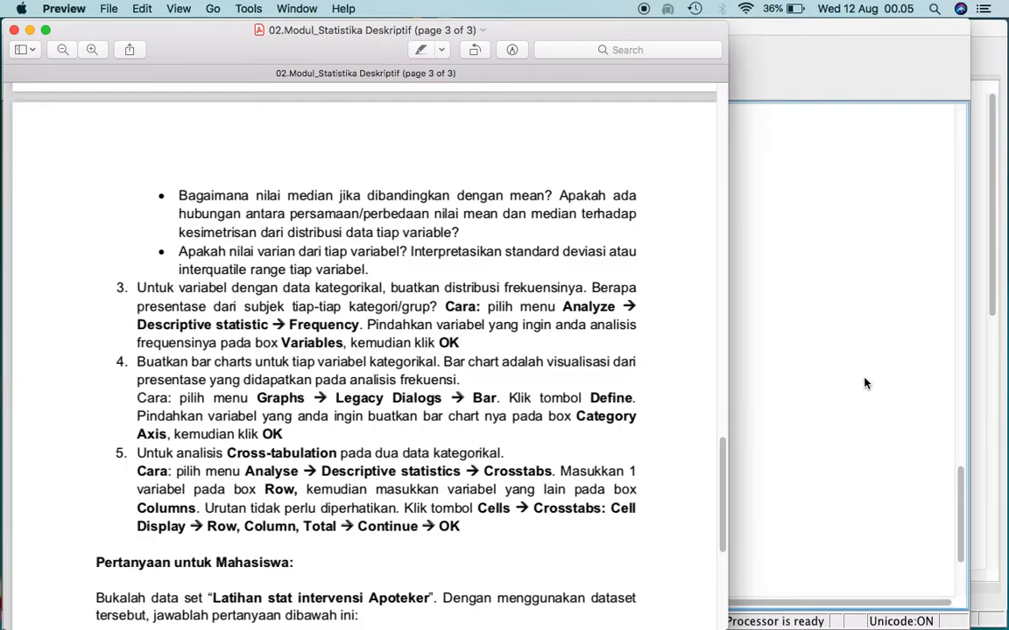
# Look over the dataset's variables in the SPSS Data Editor, and return to the Crosstabs instruction in Preview.
pyautogui.hotkey('ctrl', 'Up')
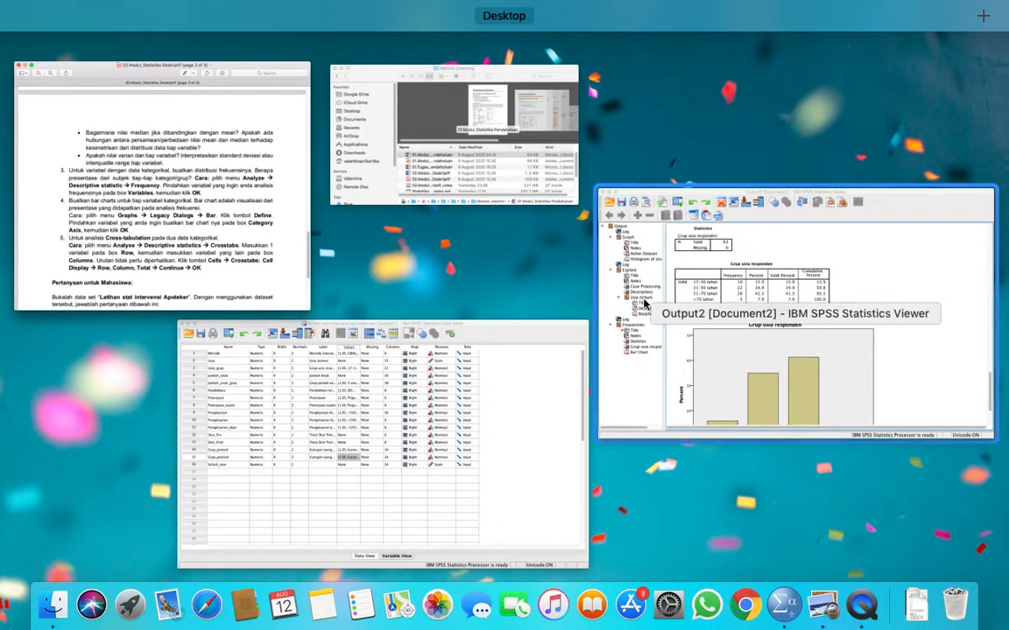
pyautogui.click(466, 381)
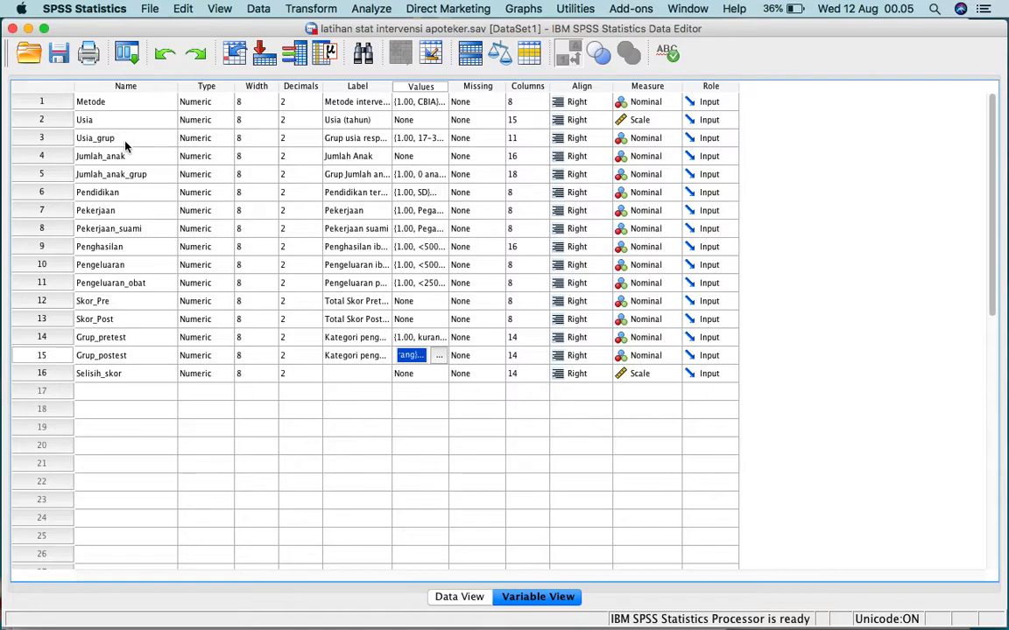
pyautogui.hotkey('ctrl', 'Up')
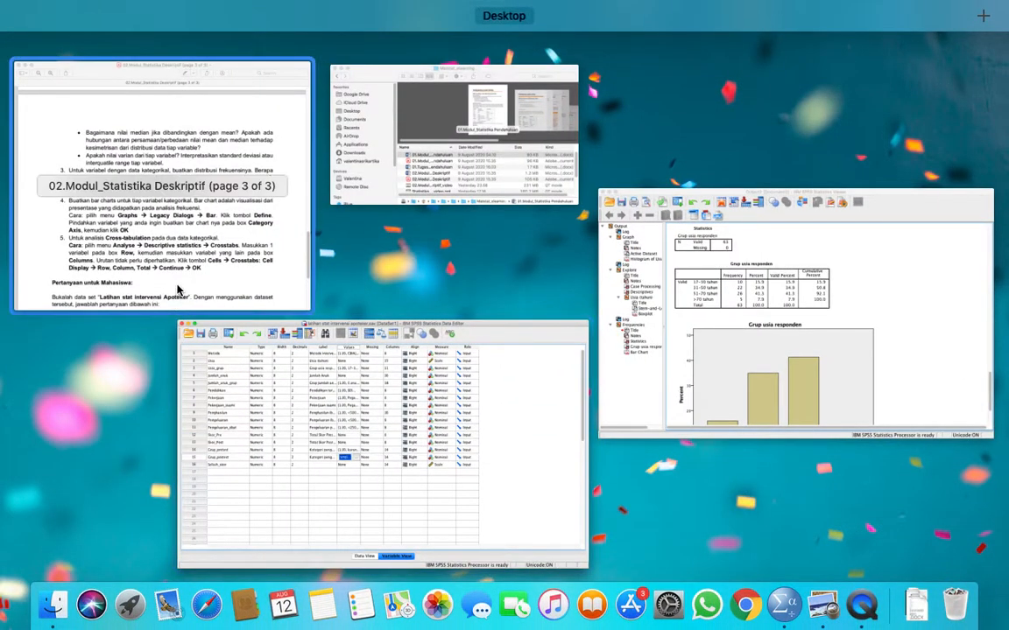
pyautogui.click(177, 289)
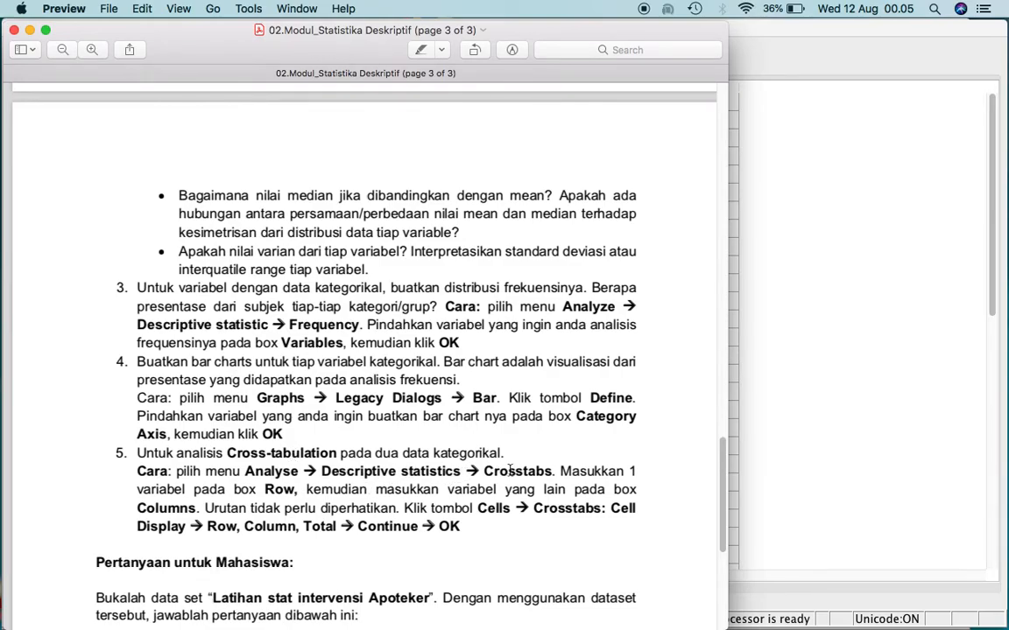
# Switch to the SPSS Statistics Viewer and set up Crosstabs with Grup usia responden as rows and Kategori pengetahuan Pre-test as columns.
pyautogui.hotkey('ctrl', 'Up')
pyautogui.click(675, 295)
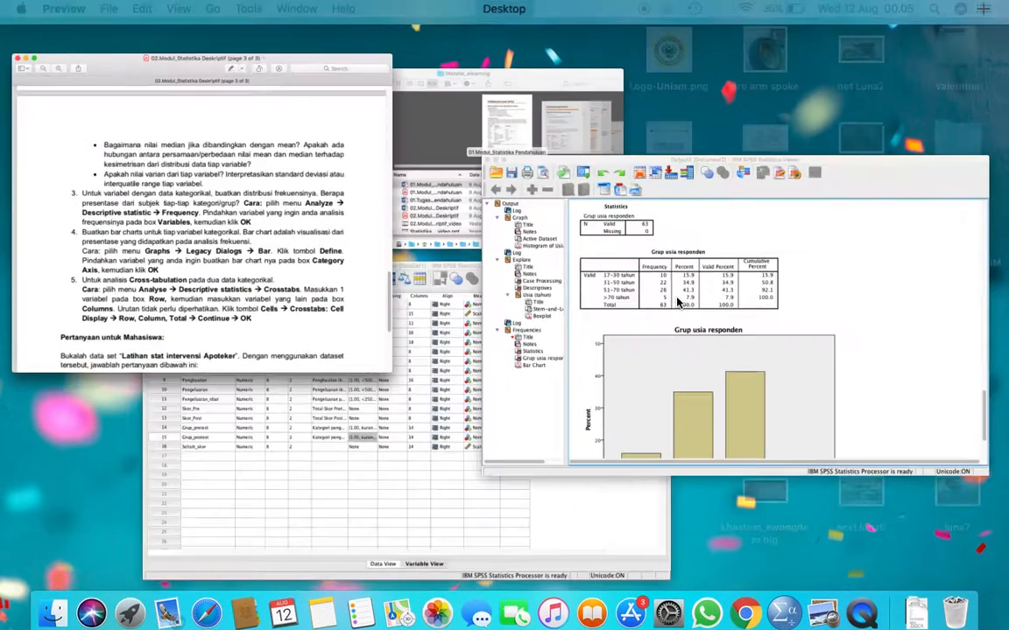
pyautogui.click(466, 9)
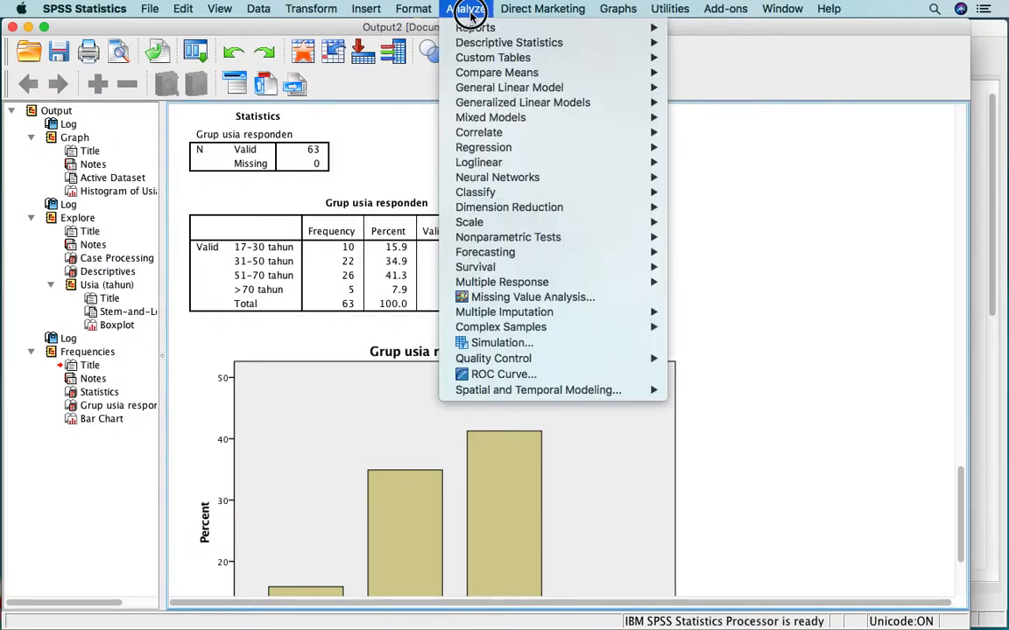
pyautogui.moveTo(504, 49)
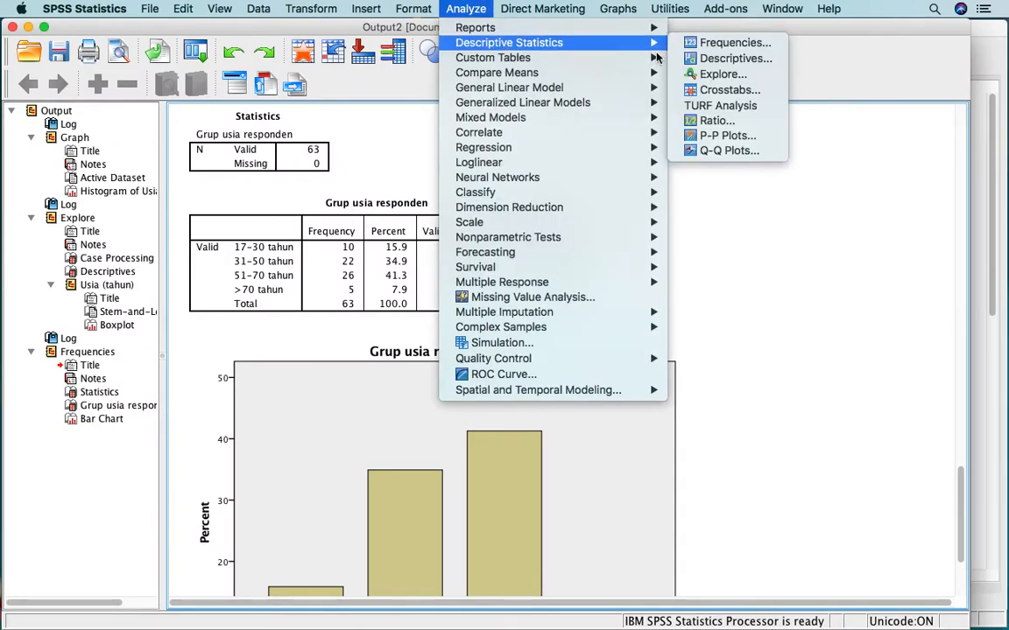
pyautogui.click(723, 91)
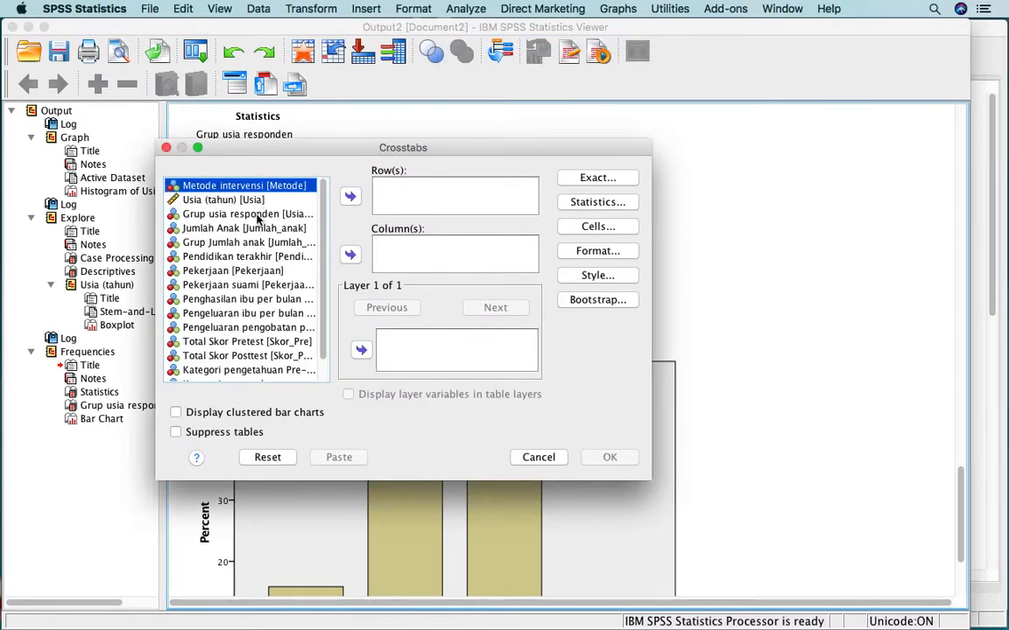
pyautogui.click(260, 214)
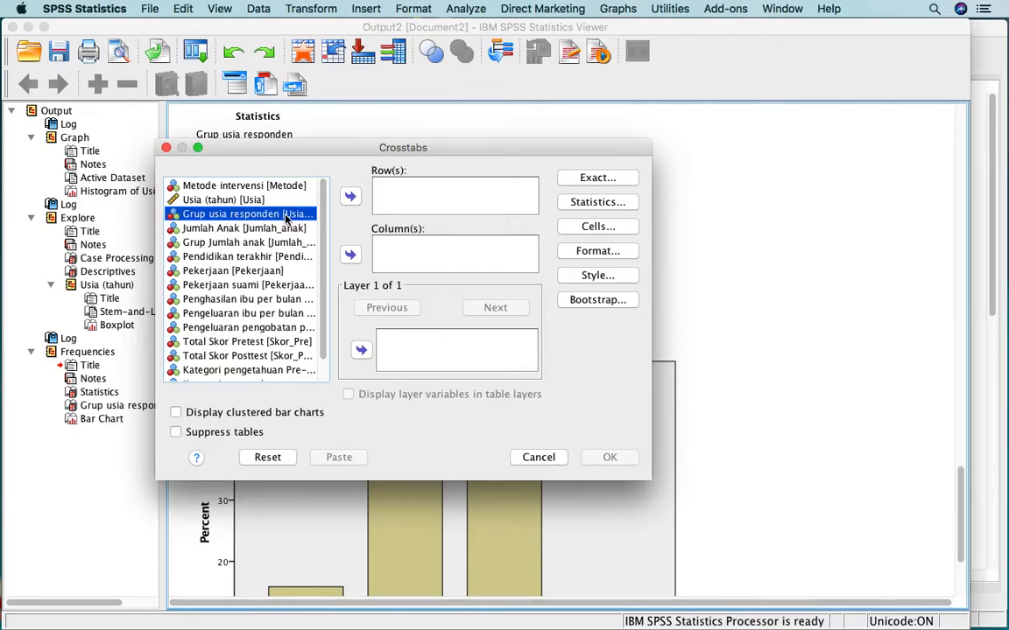
pyautogui.click(345, 200)
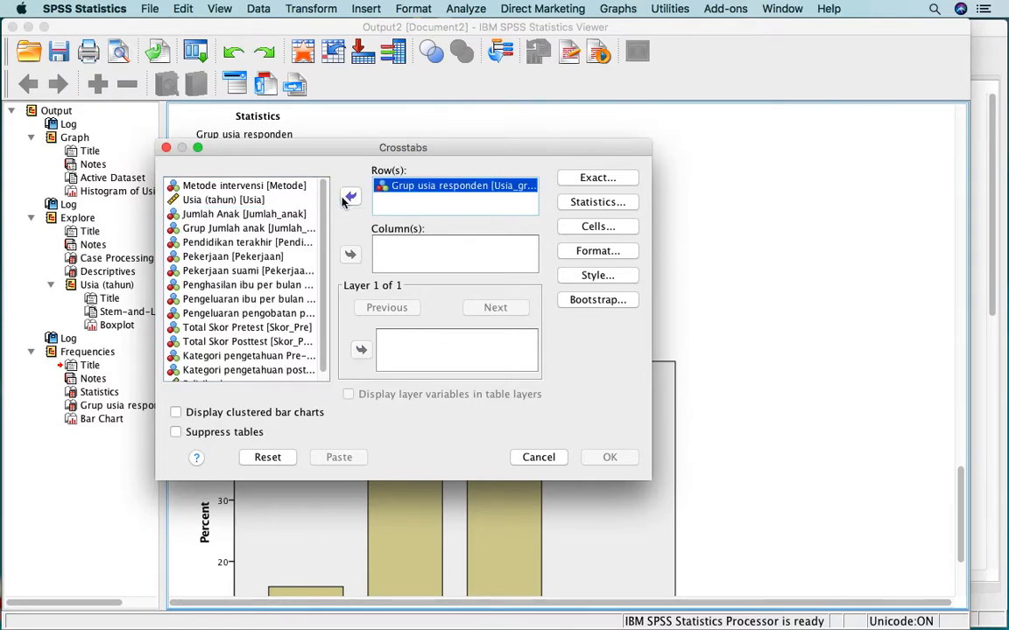
pyautogui.moveTo(322, 252); pyautogui.dragTo(331, 312)
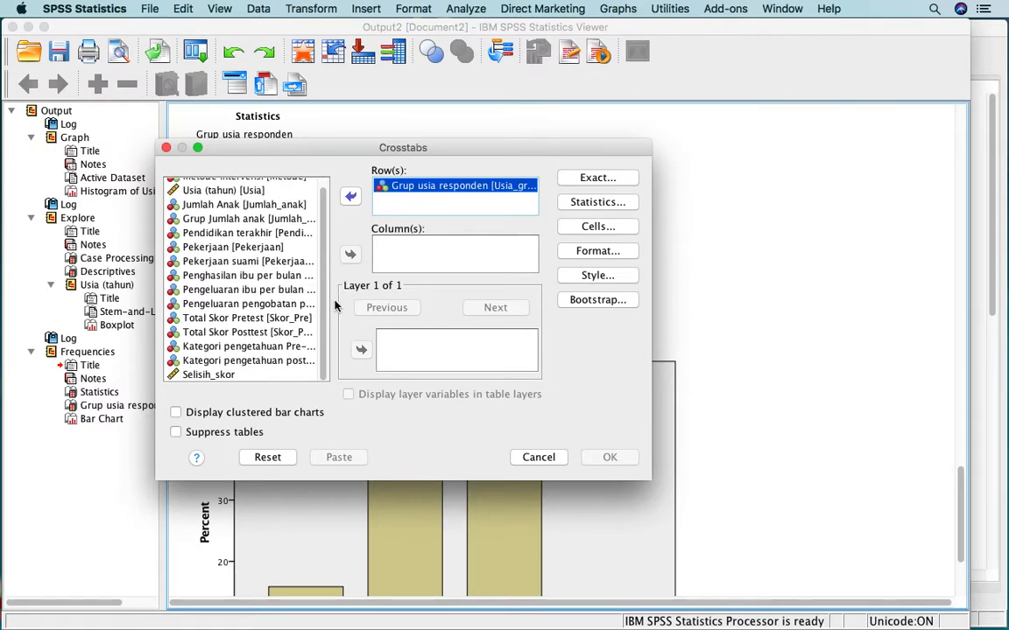
pyautogui.click(280, 348)
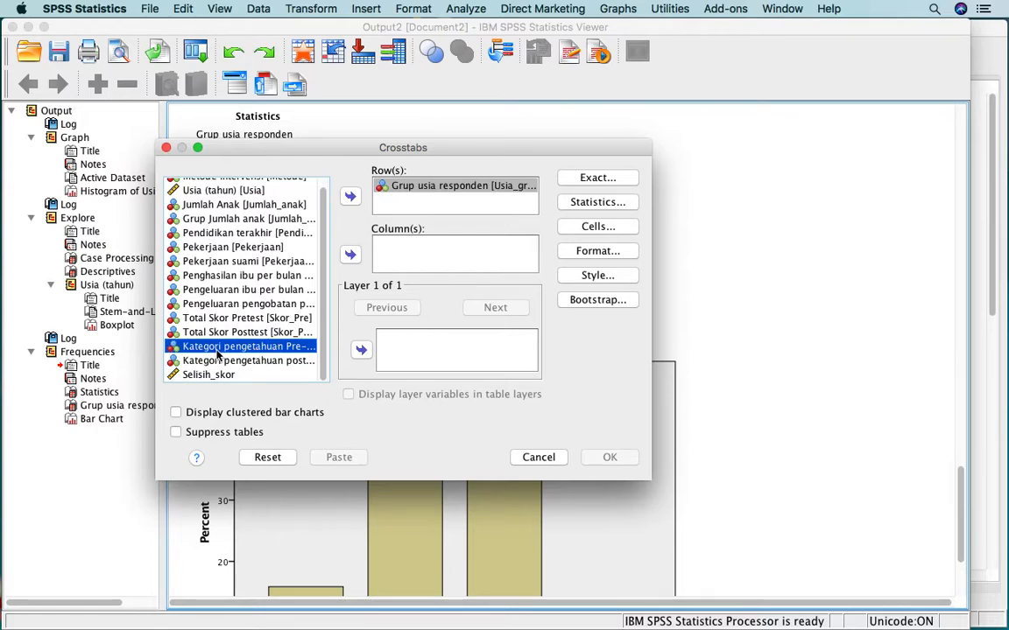
pyautogui.click(351, 256)
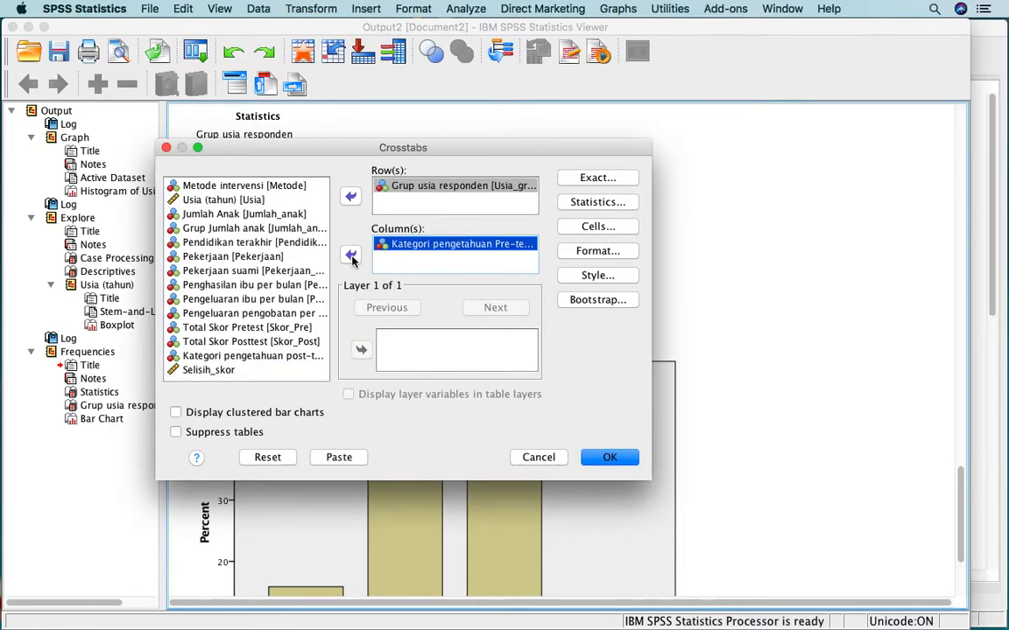
# Check the module's Crosstabs cell display instruction in Preview and return to the Crosstabs setup in SPSS Statistics.
pyautogui.hotkey('ctrl', 'Up')
pyautogui.click(220, 308)
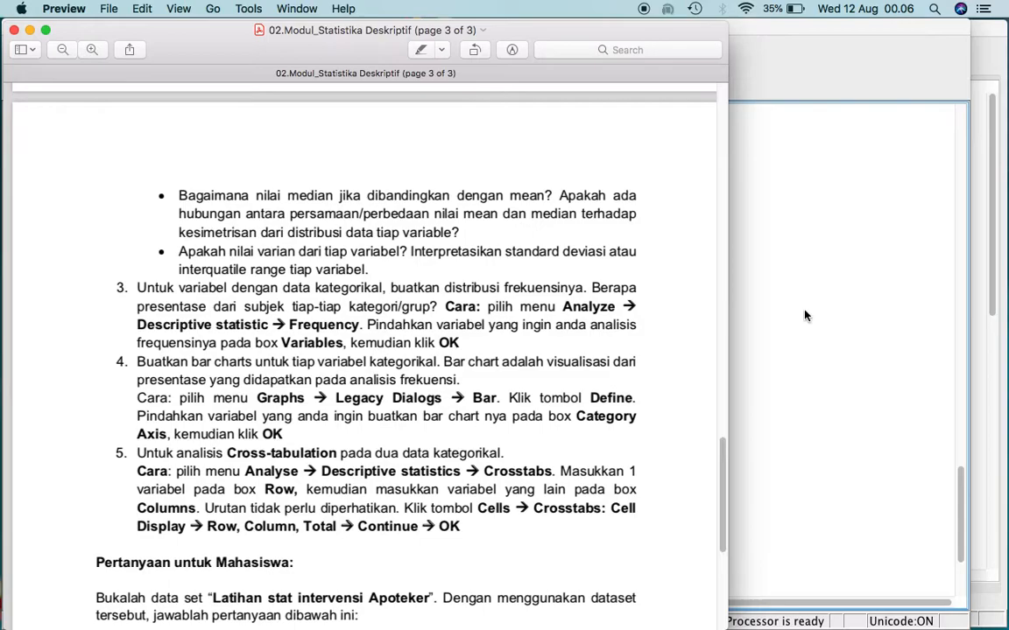
pyautogui.hotkey('ctrl', 'Up')
pyautogui.click(602, 235)
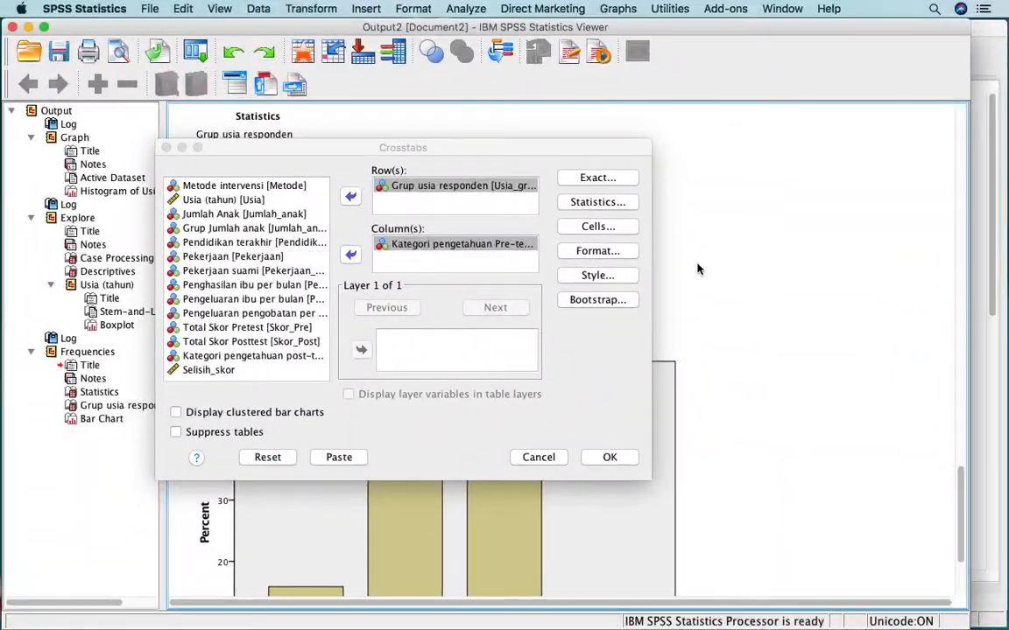
# Add row, column and total percentages to the crosstab cells and run the analysis.
pyautogui.click(599, 229)
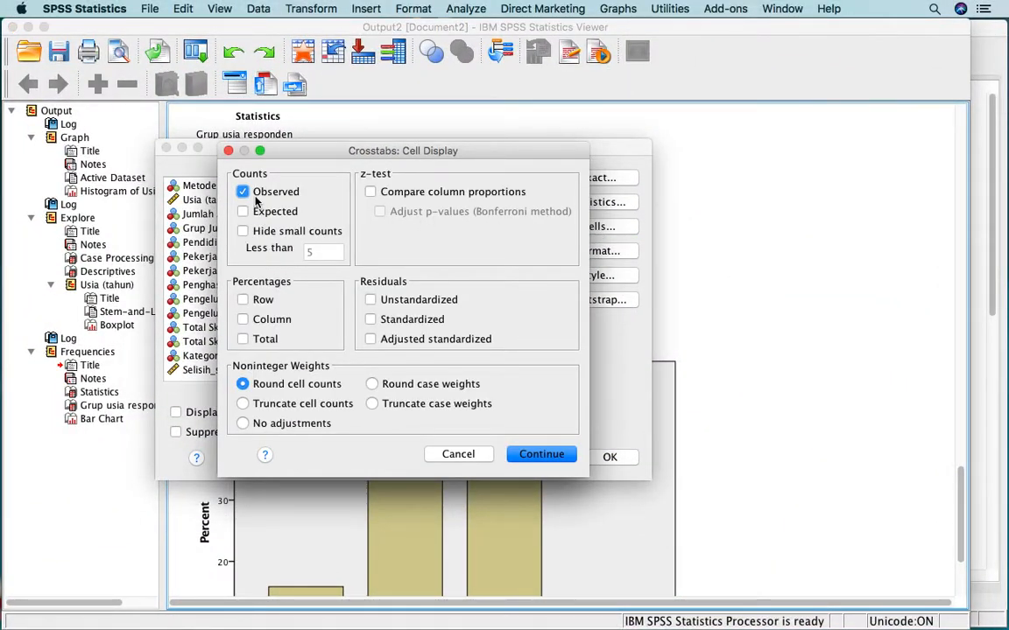
pyautogui.click(262, 301)
pyautogui.click(263, 320)
pyautogui.click(265, 340)
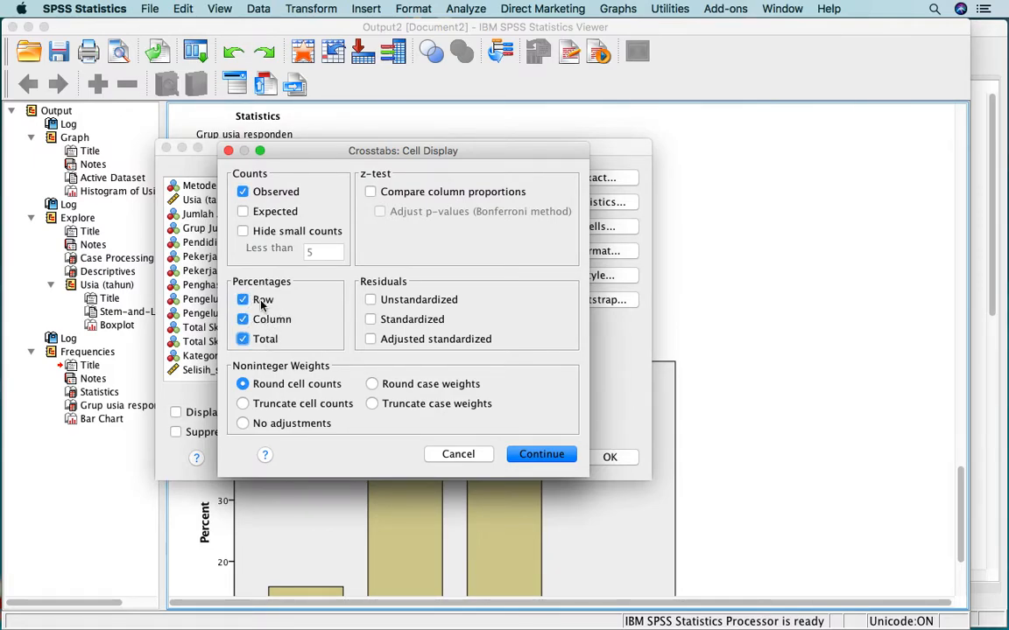
pyautogui.click(556, 455)
pyautogui.click(610, 456)
# Examine the Grup usia responden by Kategori pengetahuan Pre-test crosstabulation, including its counts, within-group percentages and totals.
pyautogui.scroll(-5, 604, 459)
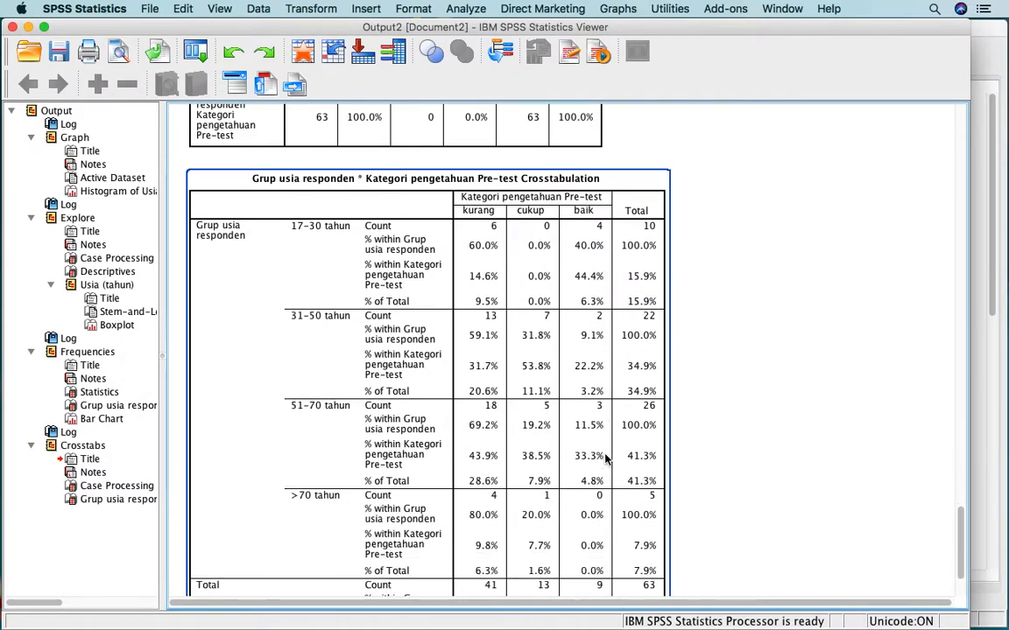
pyautogui.scroll(1, 604, 460)
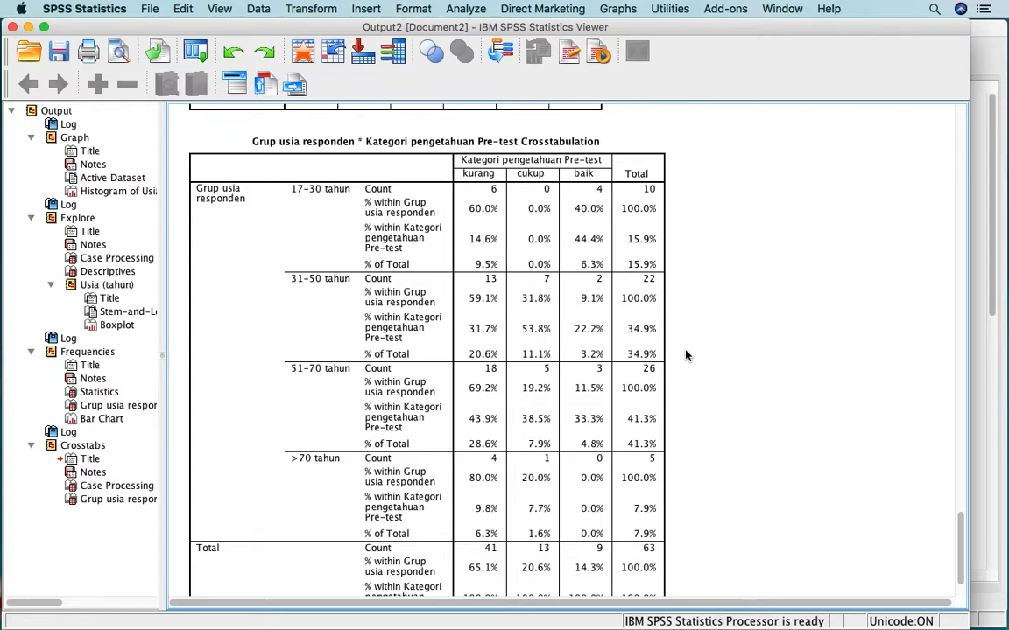
pyautogui.scroll(-2, 686, 354)
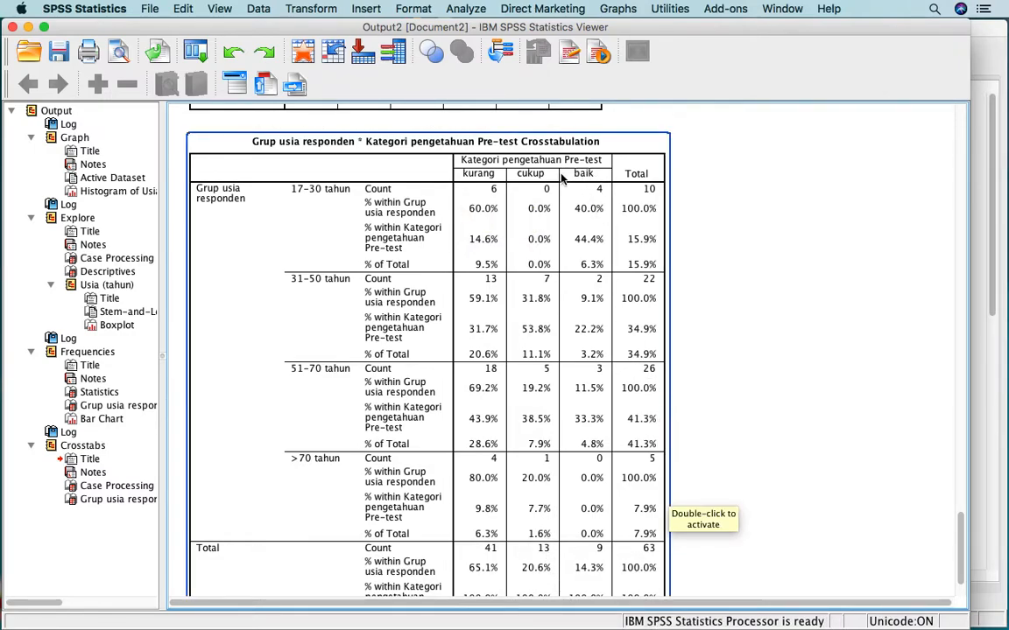
pyautogui.scroll(-2, 587, 573)
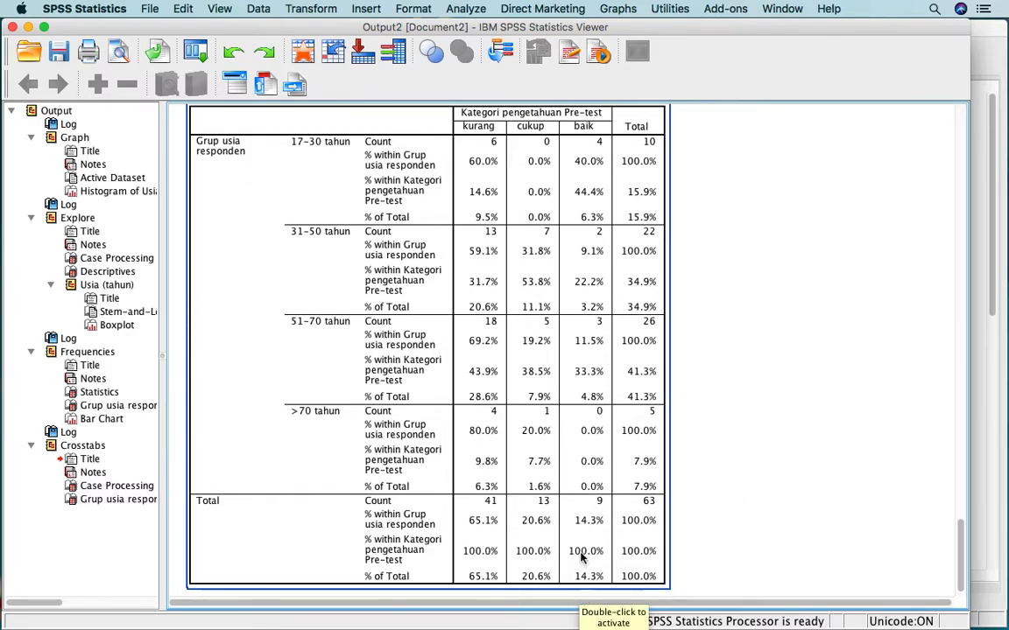
pyautogui.scroll(1, 587, 521)
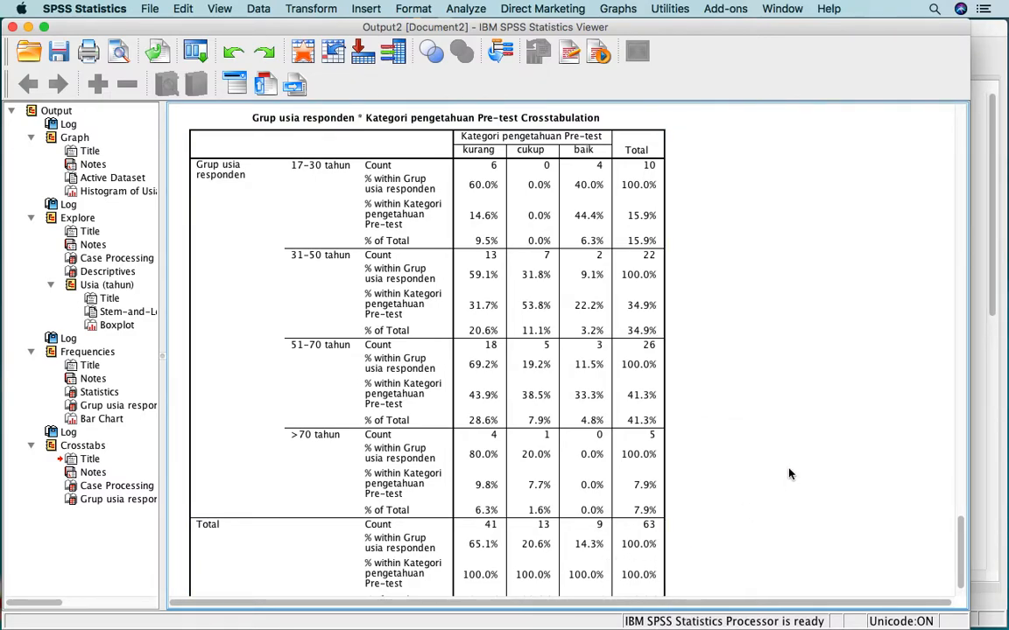
pyautogui.scroll(-2, 789, 473)
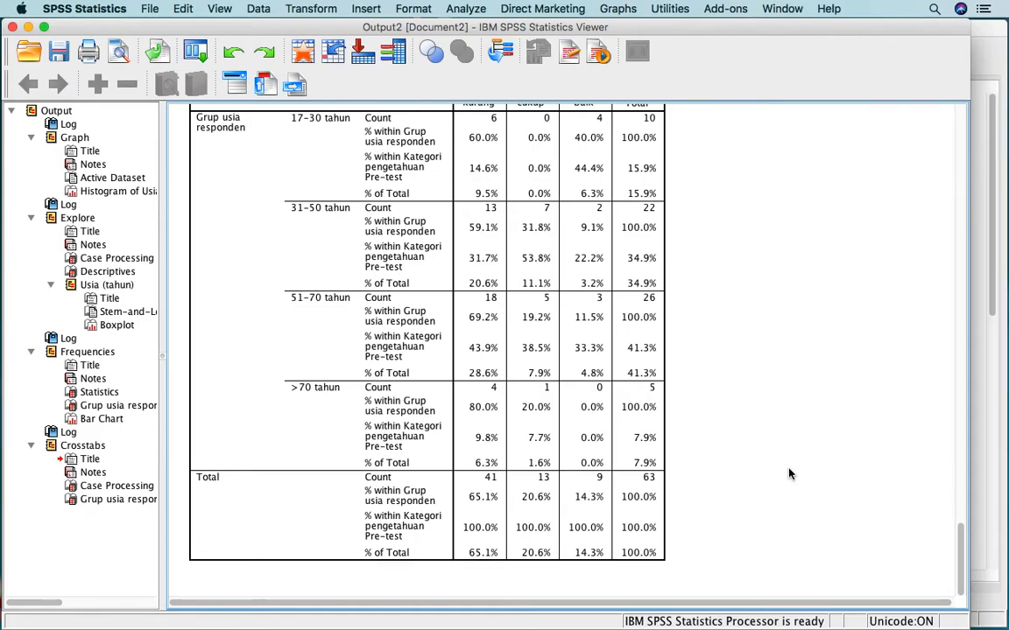
pyautogui.scroll(2, 789, 473)
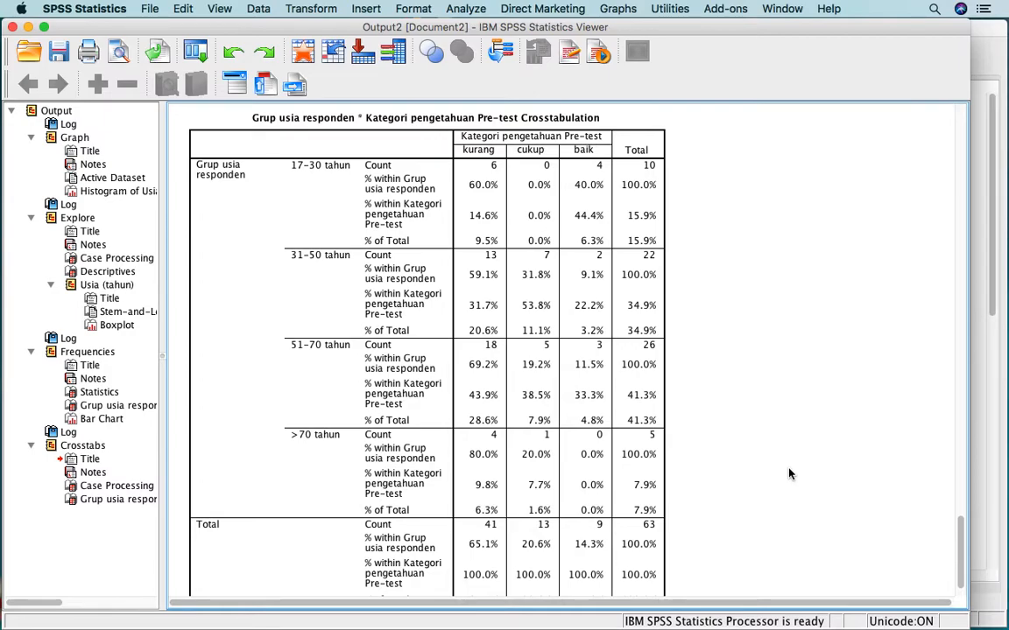
pyautogui.click(576, 246)
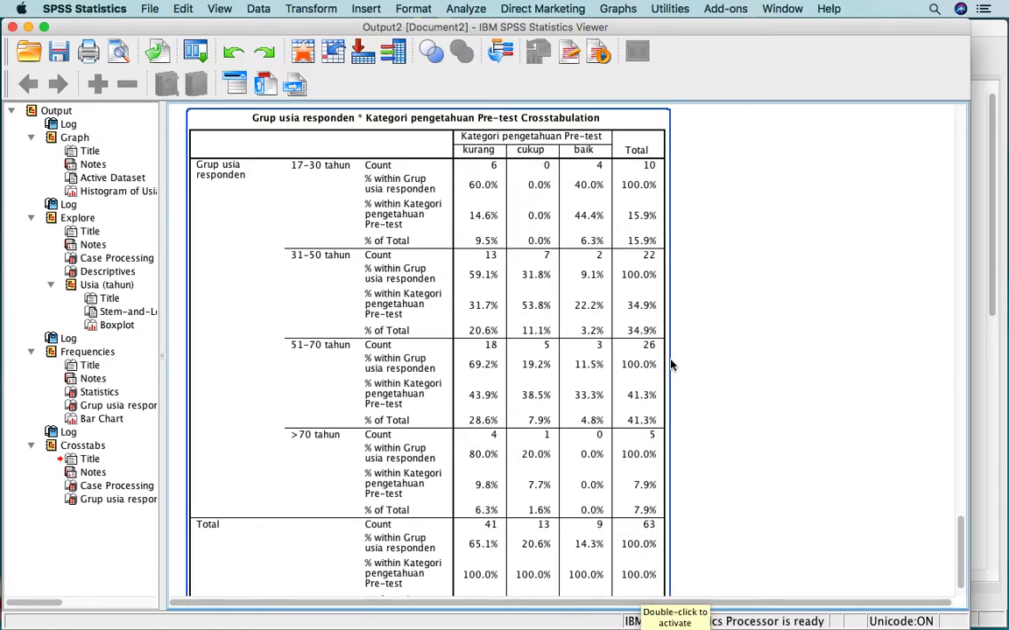
pyautogui.scroll(-2, 692, 376)
pyautogui.scroll(3, 691, 377)
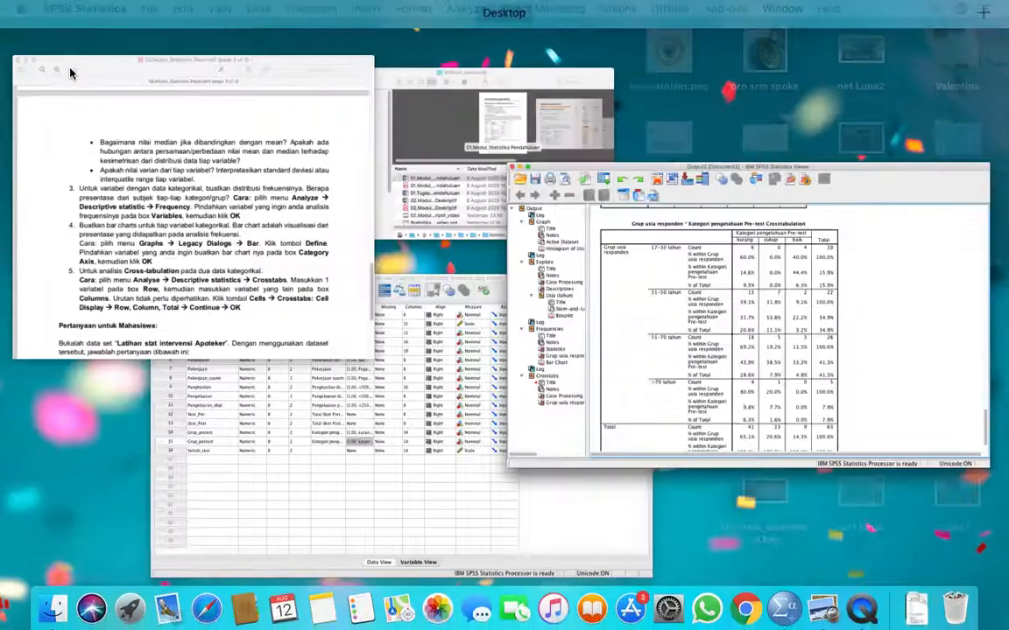
# Switch to the module document in Preview and review the descriptive analysis instructions from the histogram through to Cross-tabulation.
pyautogui.click(70, 88)
pyautogui.scroll(2, 230, 314)
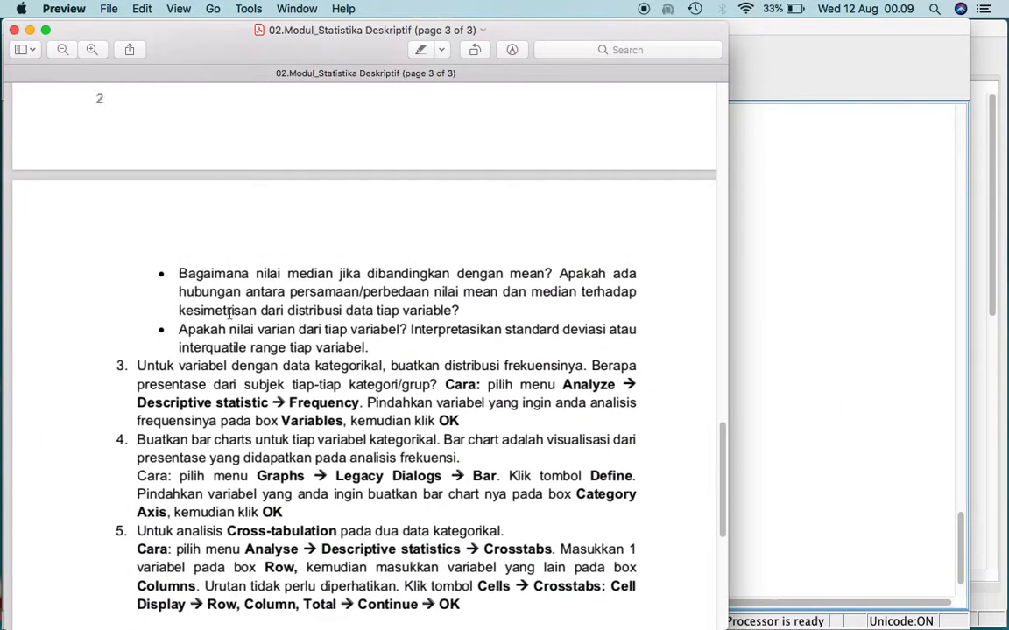
pyautogui.scroll(10, 230, 313)
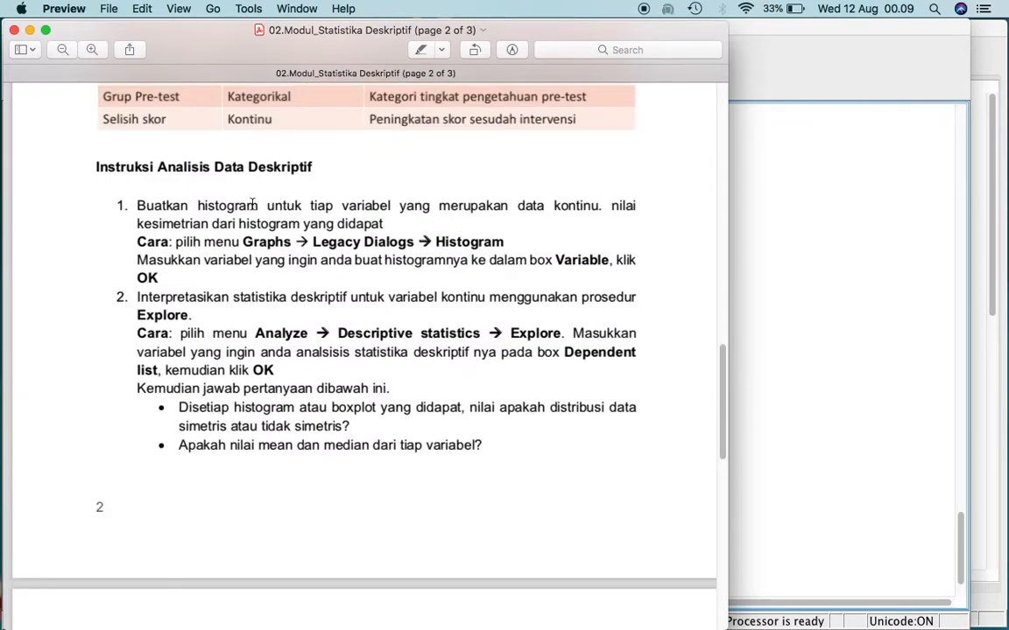
pyautogui.scroll(-1, 323, 337)
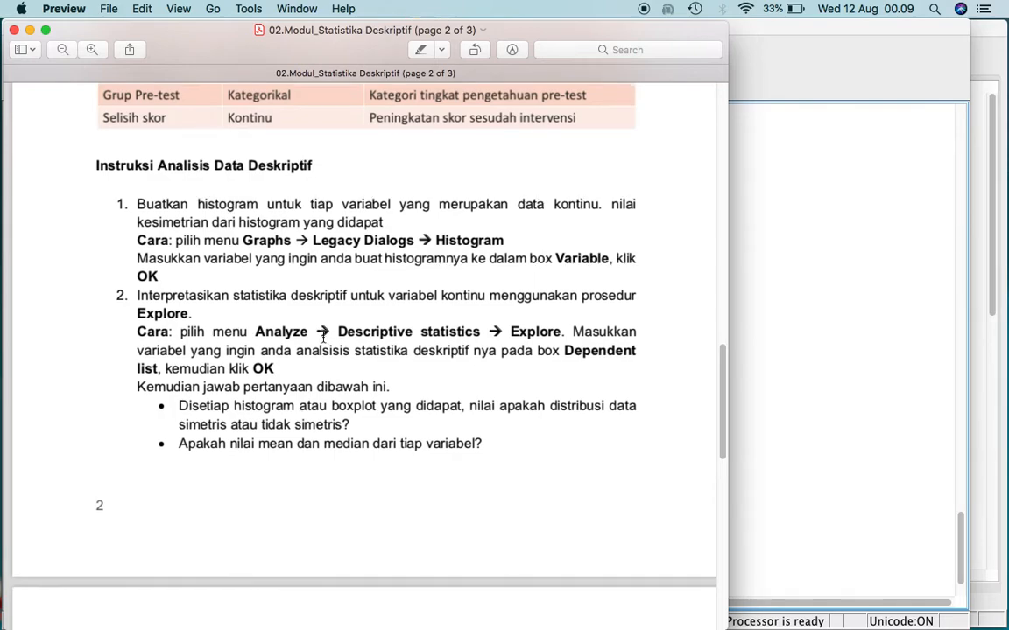
pyautogui.scroll(-1, 323, 337)
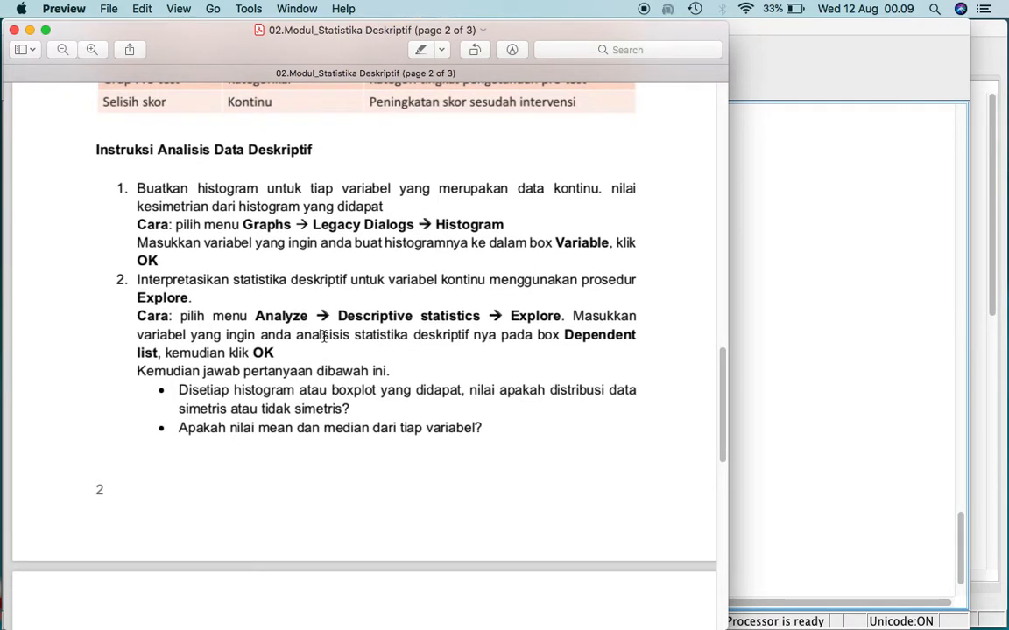
pyautogui.scroll(-10, 324, 336)
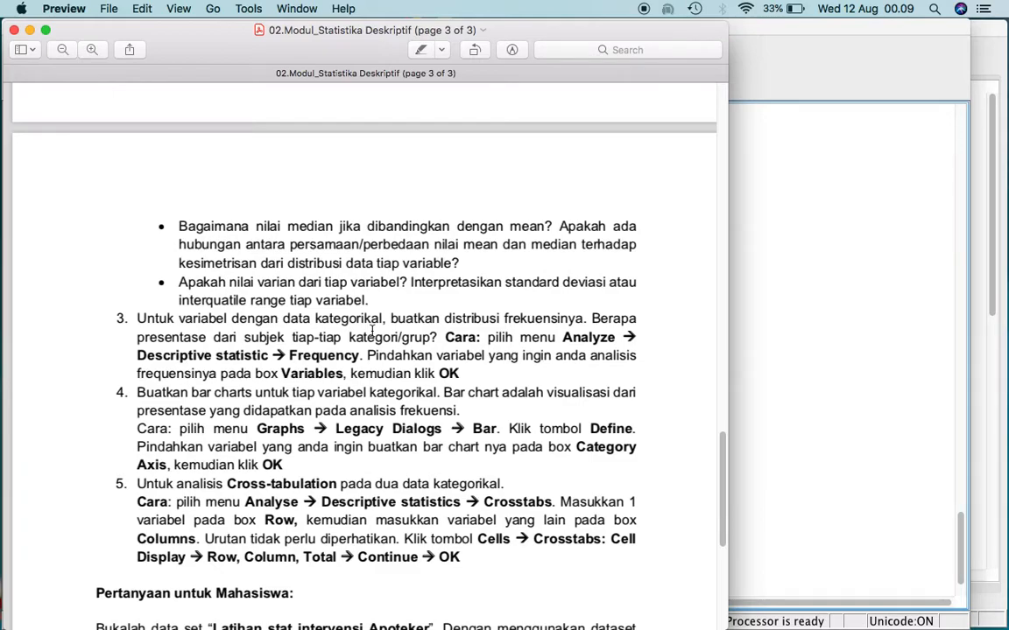
# Review the module's Cross-tabulation instructions and the three student questions under "Pertanyaan untuk Mahasiswa".
pyautogui.scroll(-1, 315, 389)
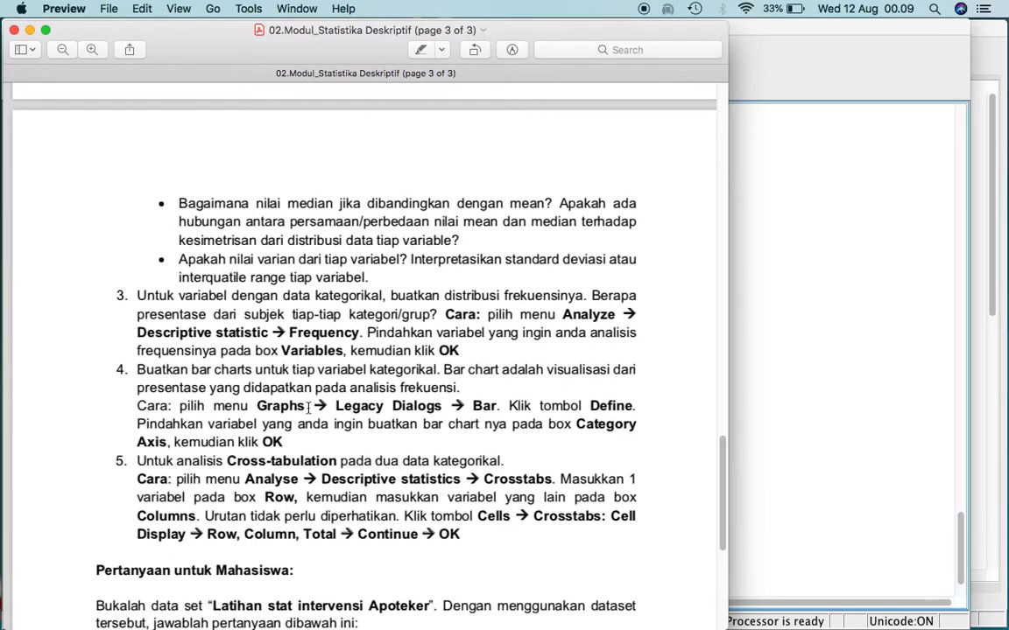
pyautogui.scroll(-6, 381, 514)
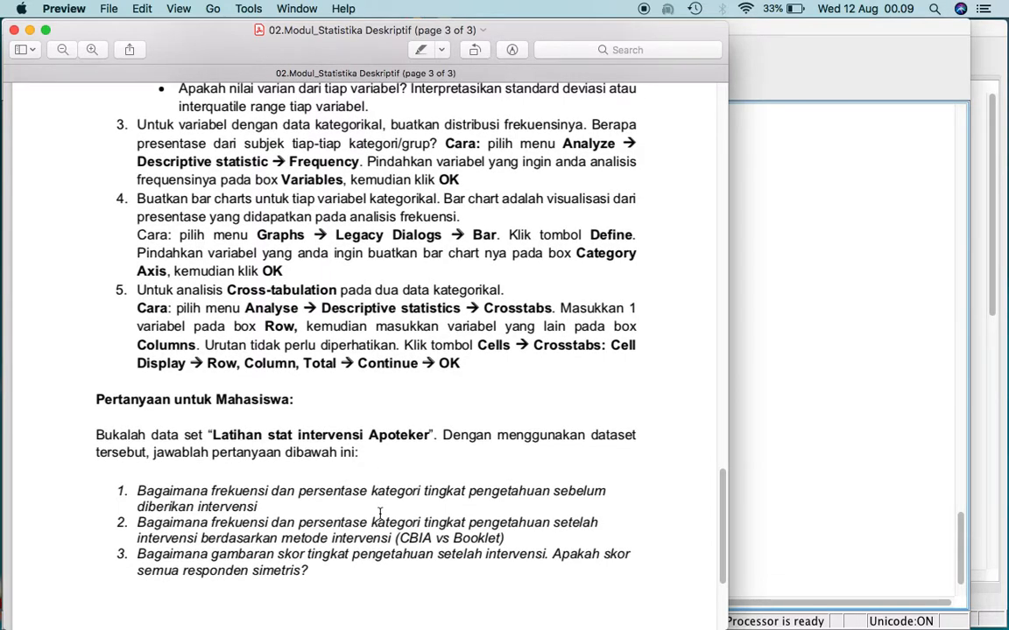
pyautogui.scroll(-1, 380, 515)
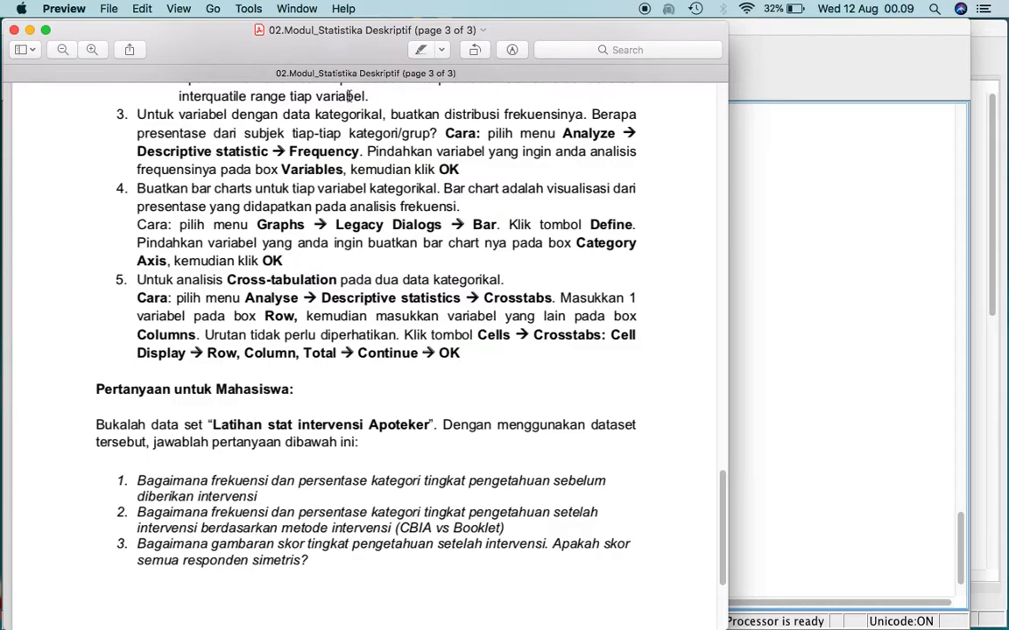
# Switch to QuickTime Player and name the unsaved screen recording 02.Modul_Statistika Deskriptif_video2 for saving in the Matstat_elearning folder.
pyautogui.hotkey('ctrl', 'Up')
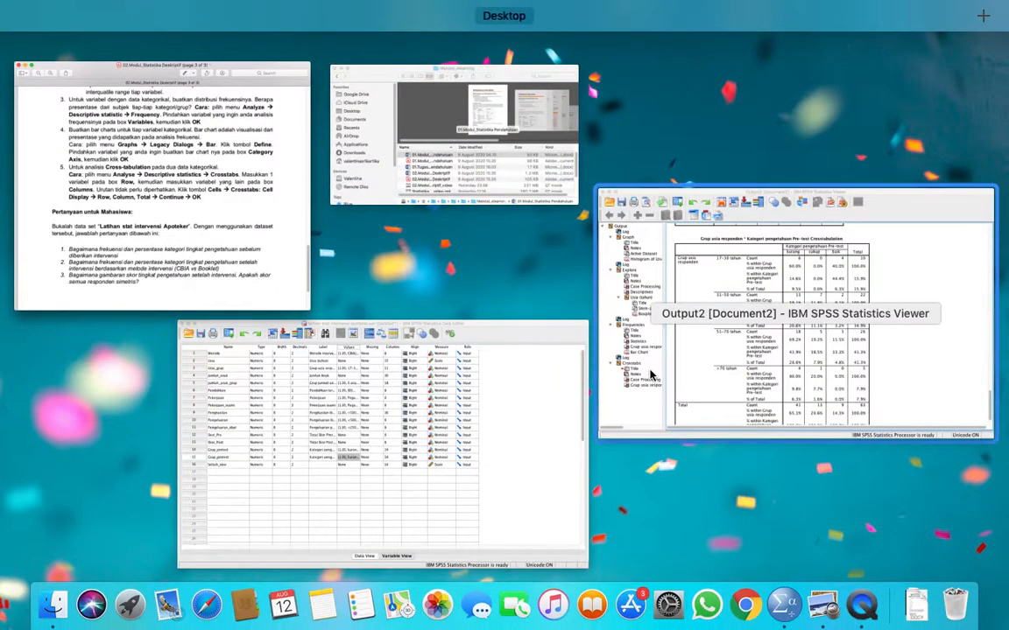
pyautogui.click(867, 609)
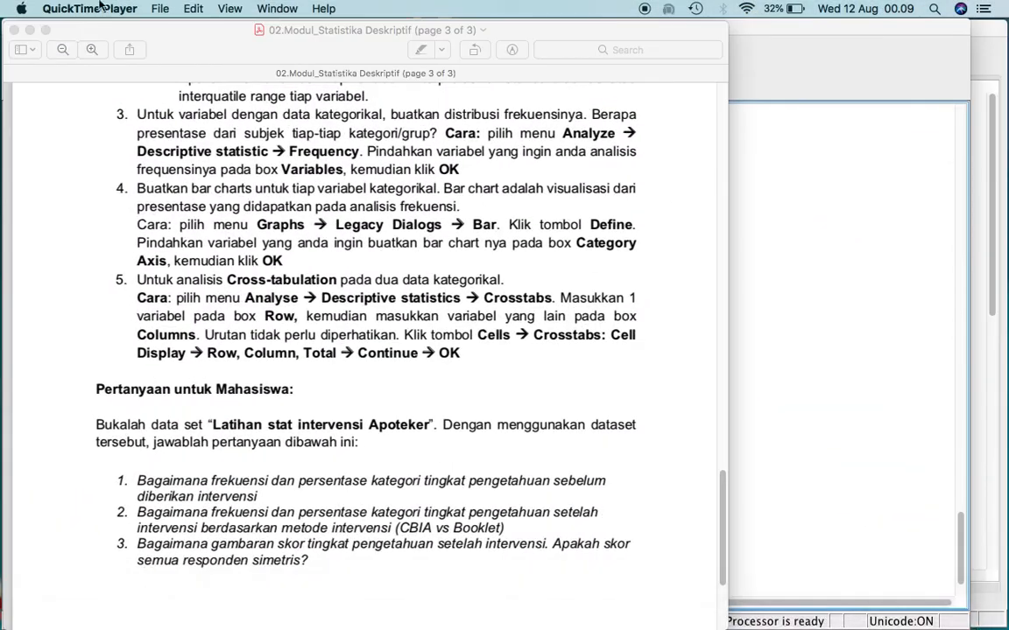
pyautogui.click(115, 12)
pyautogui.click(101, 127)
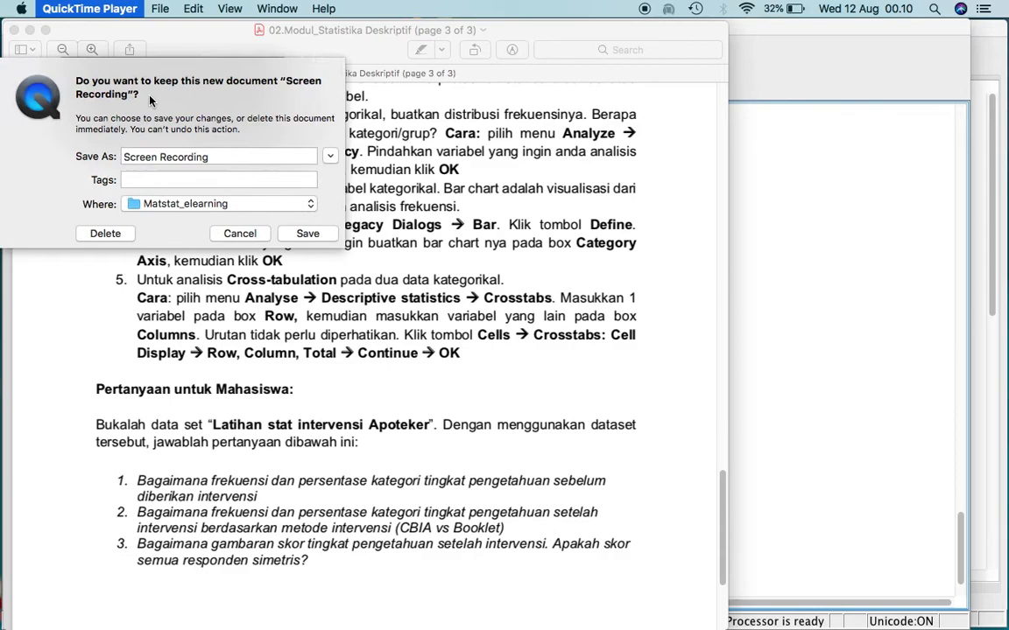
pyautogui.click(332, 157)
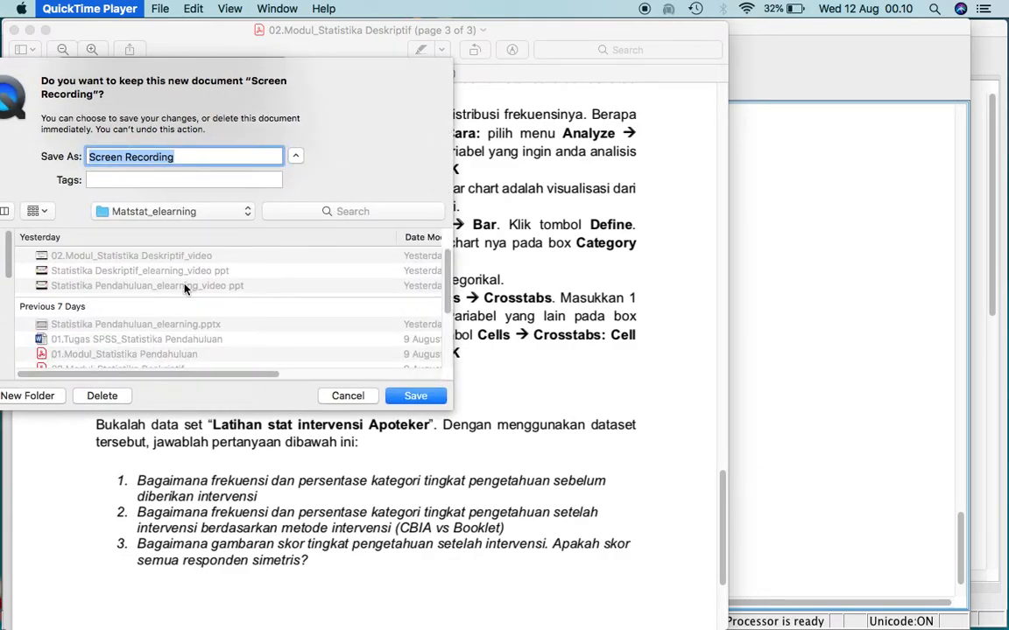
pyautogui.click(184, 257)
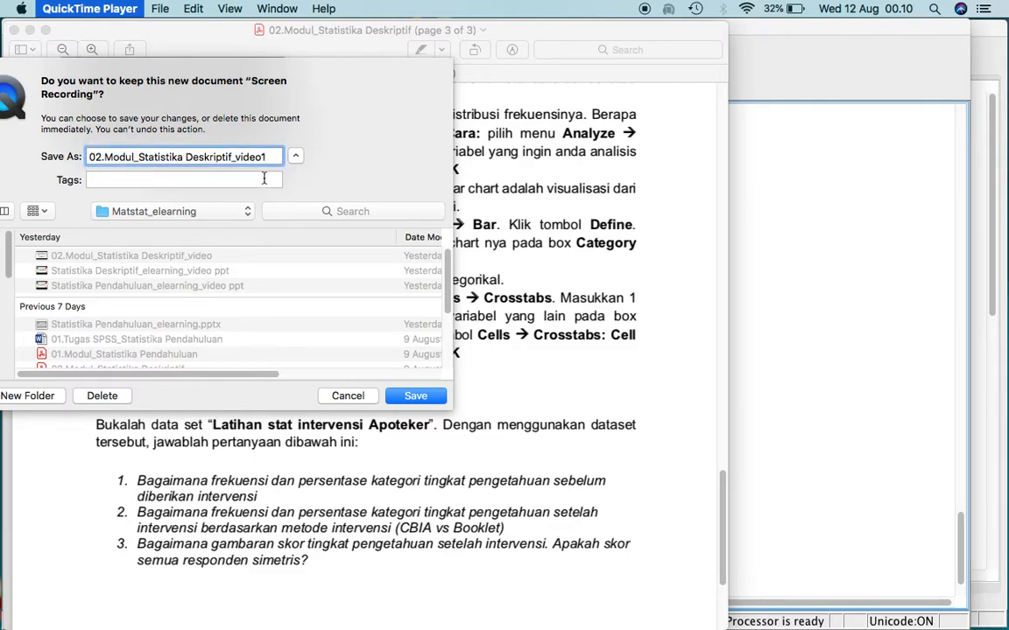
pyautogui.write('2')
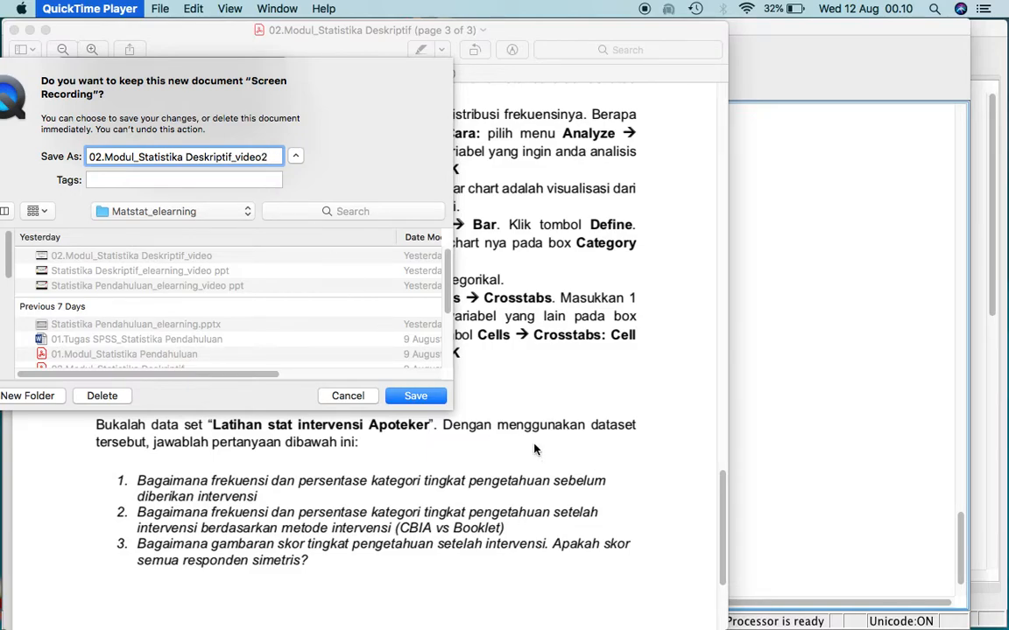